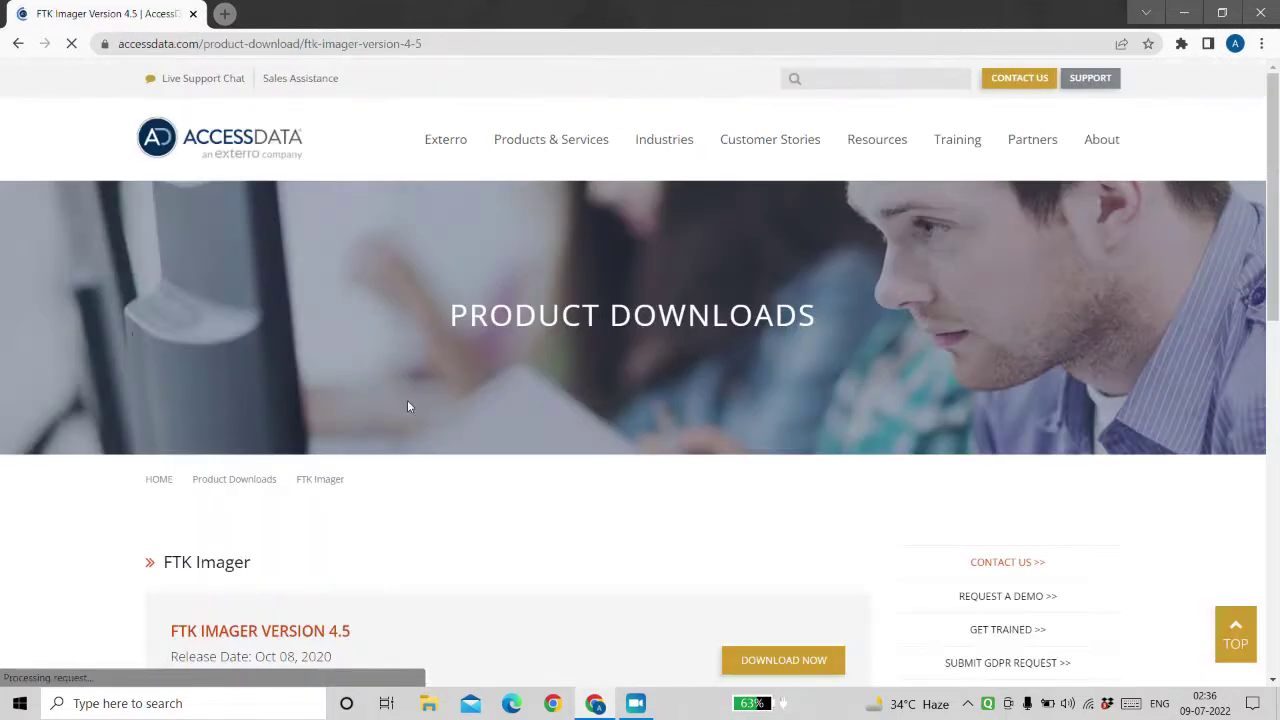
Step: Switch from the FTK Imager download page to FTK Imager, maximize its window and start a memory capture
scroll(407, 405, "down", 2)
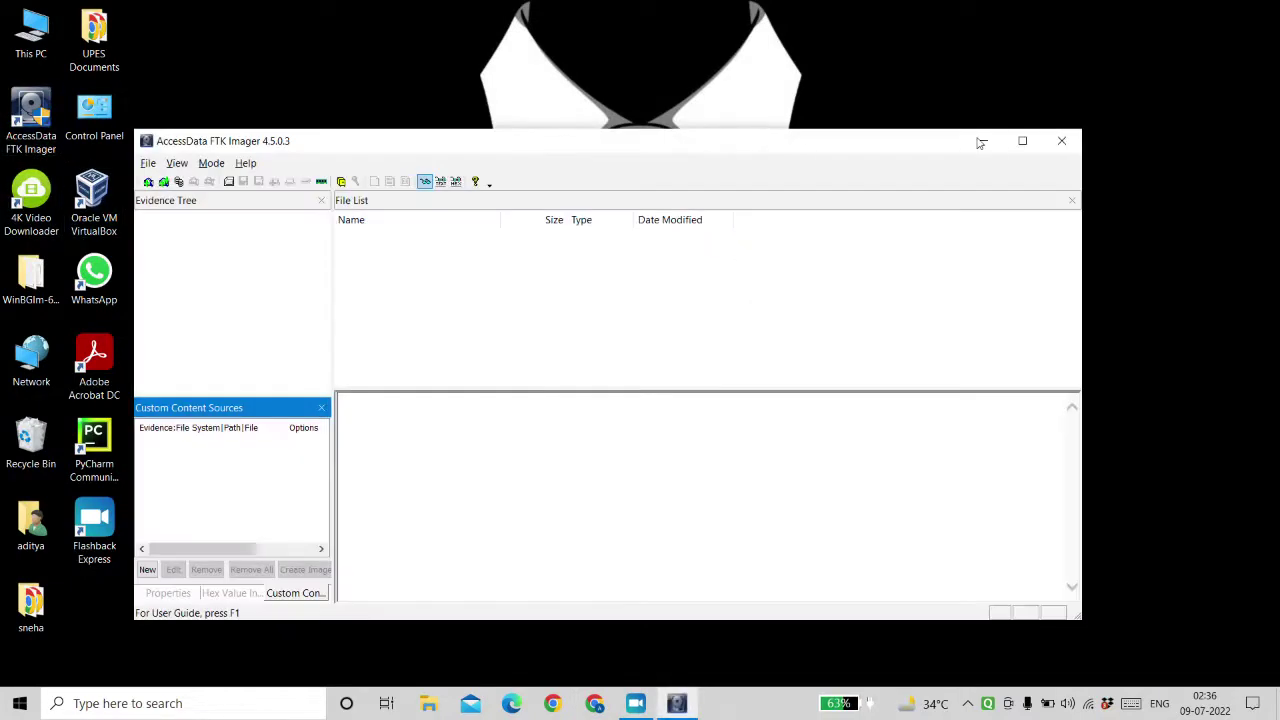
left_click(1021, 141)
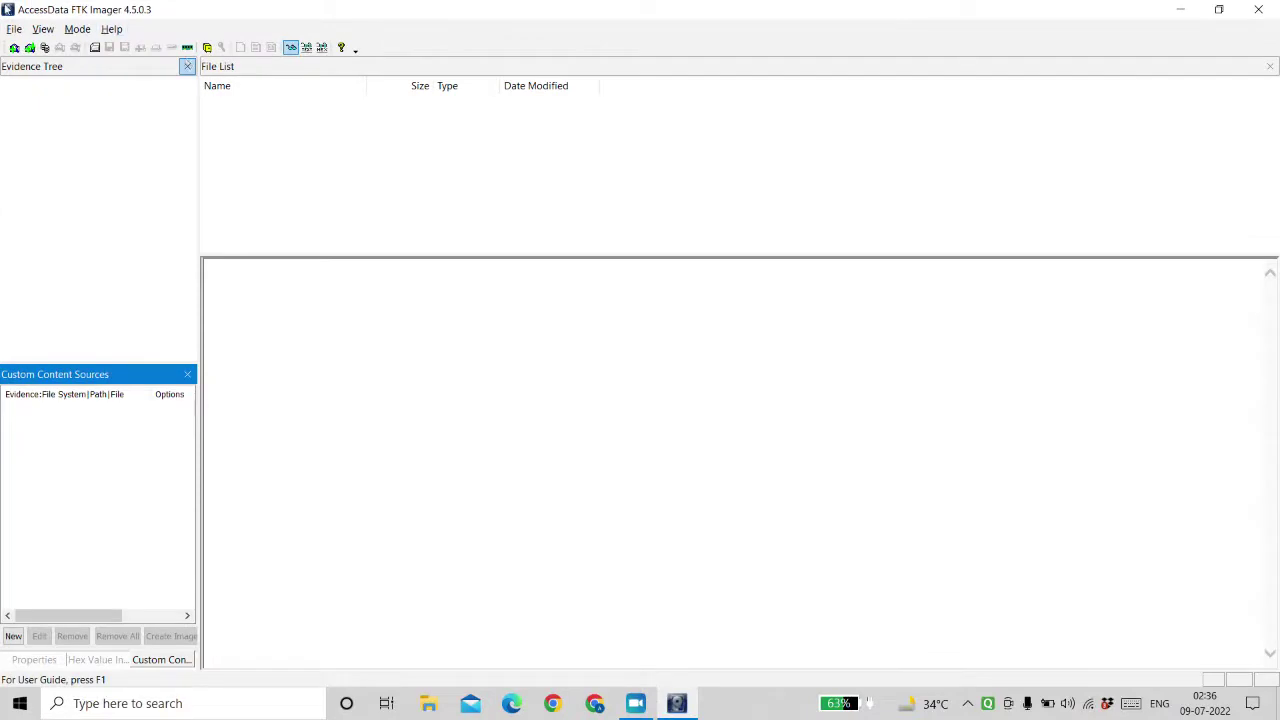
left_click(14, 29)
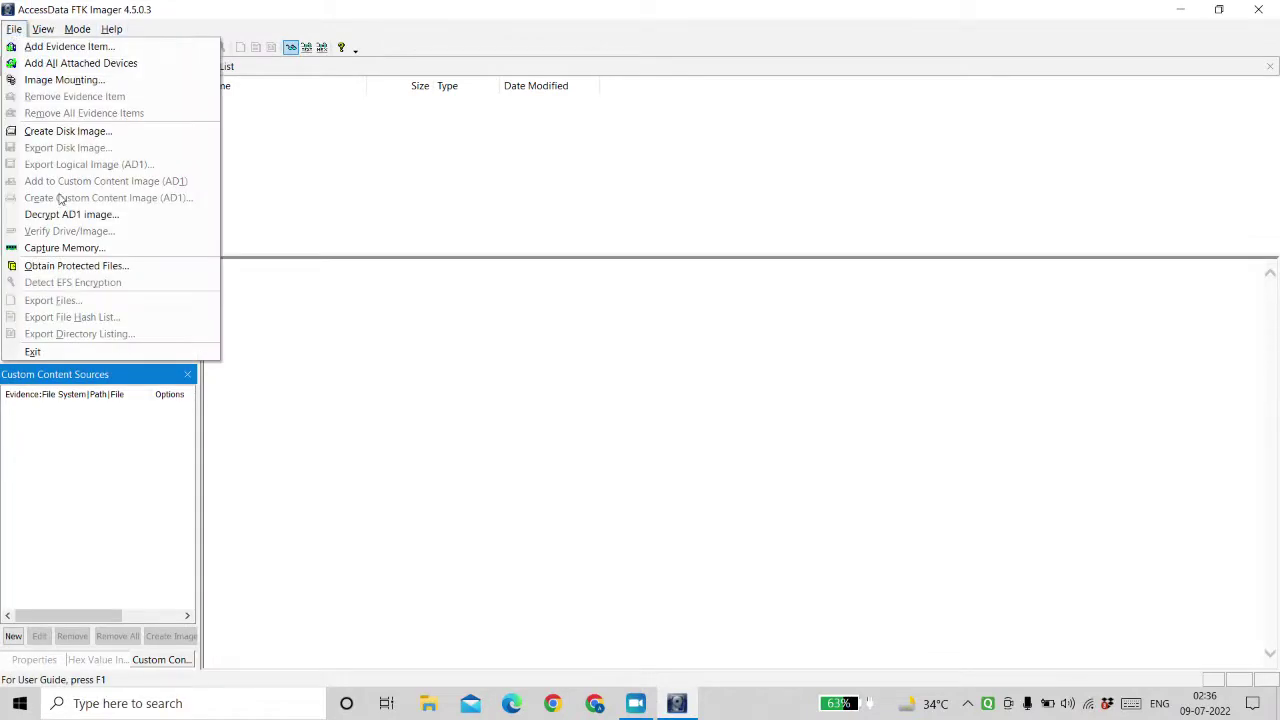
left_click(78, 250)
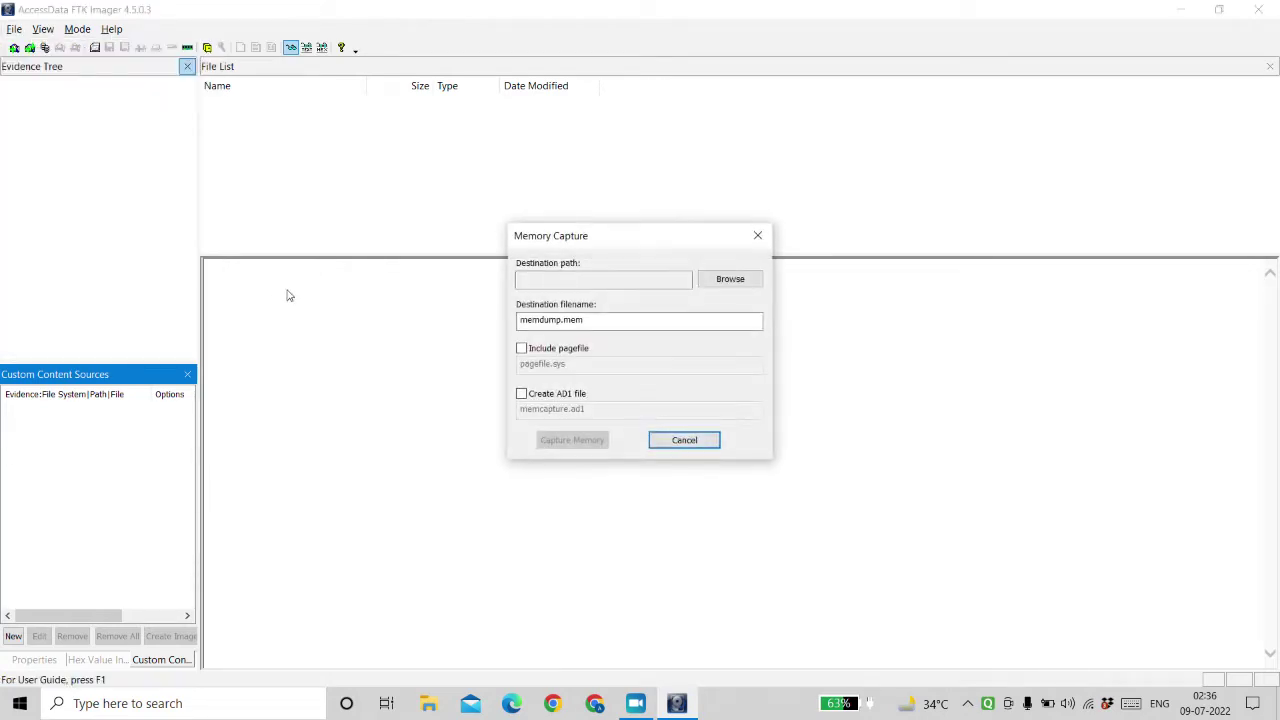
left_click(534, 285)
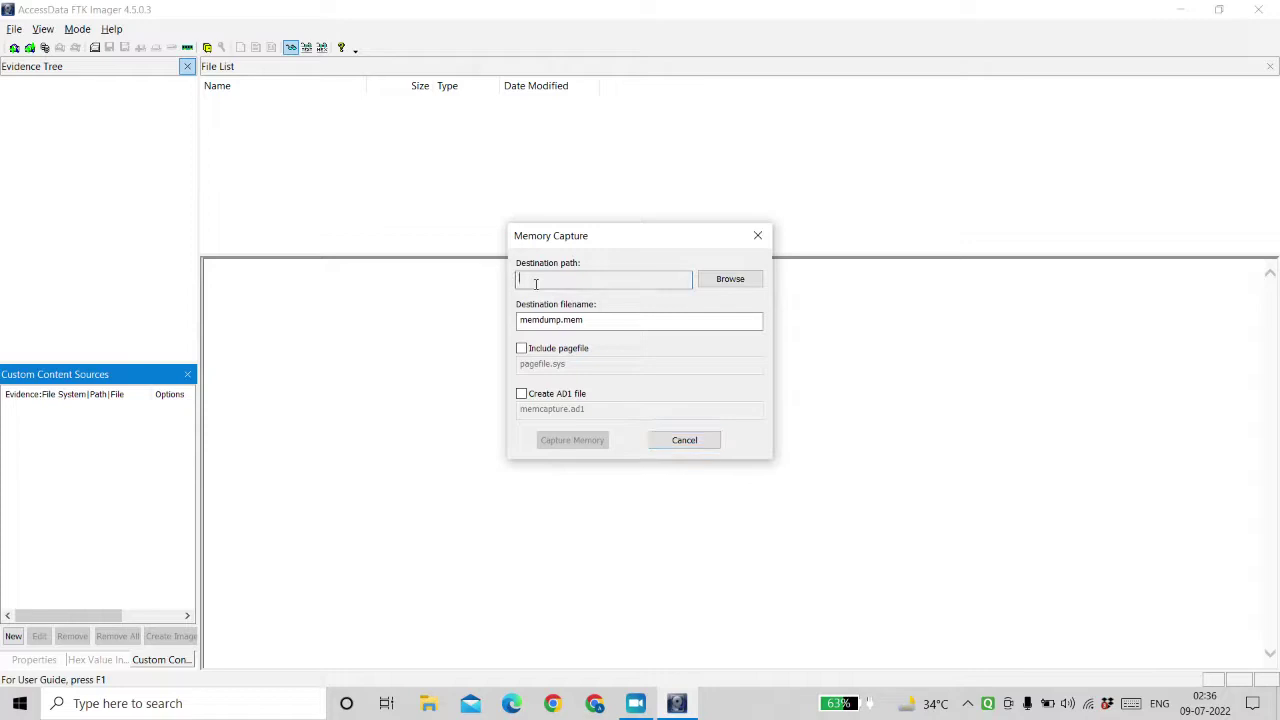
left_click(728, 279)
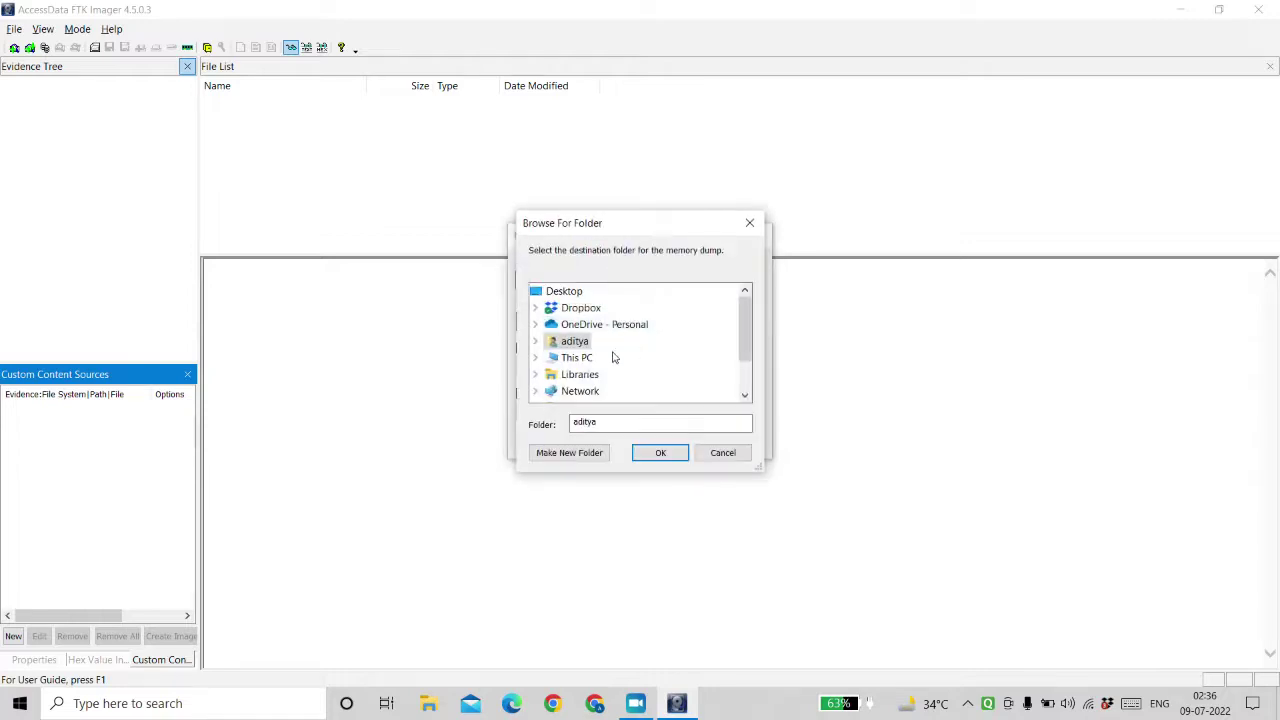
left_click(576, 358)
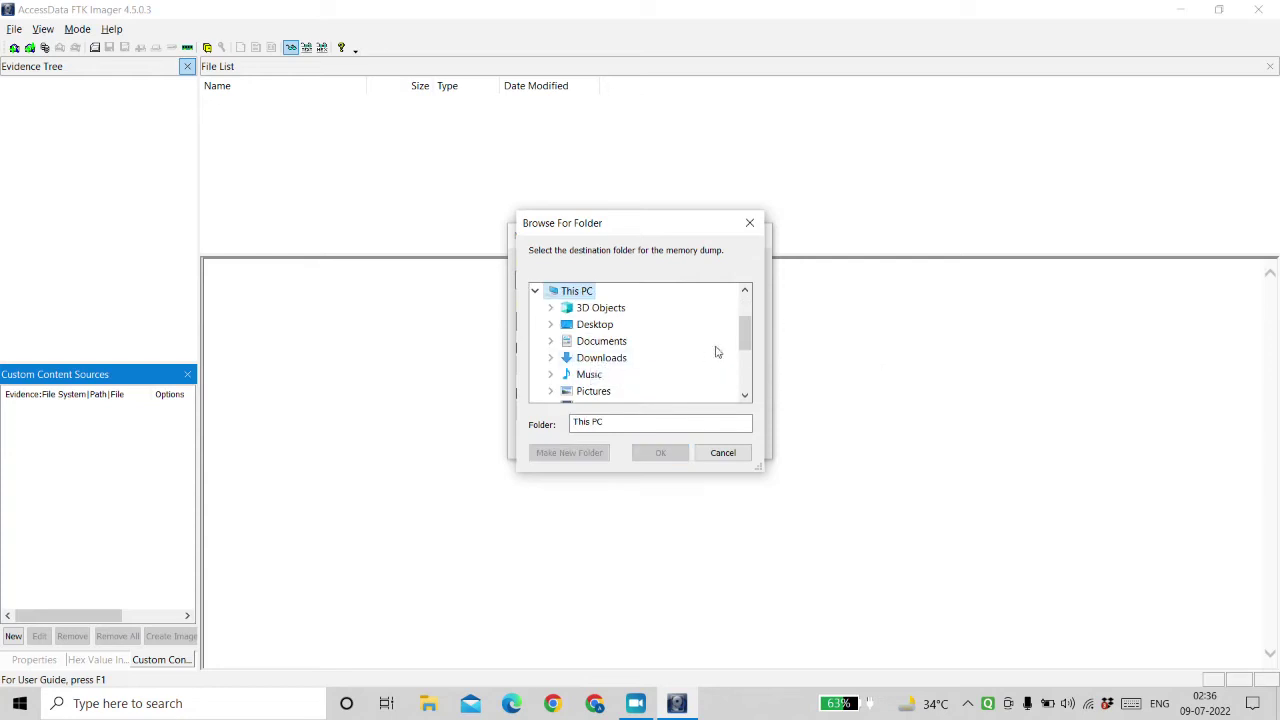
left_click_drag(743, 338, 744, 358)
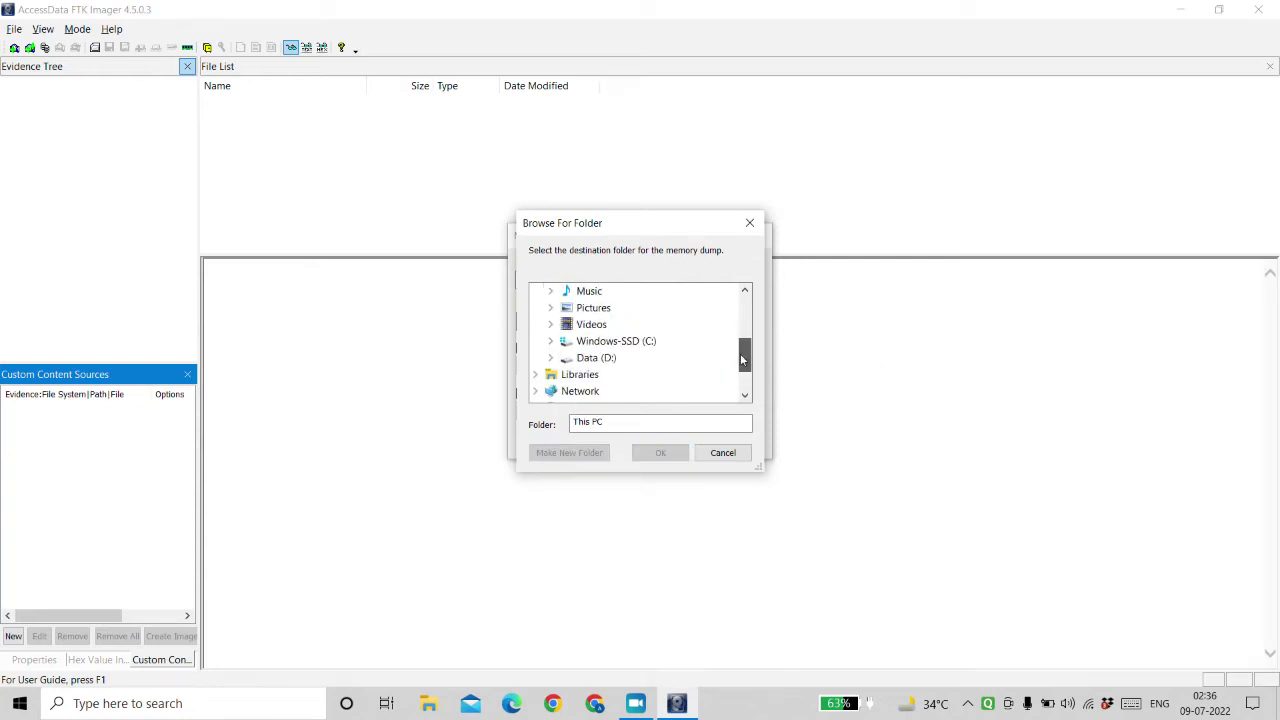
left_click(596, 358)
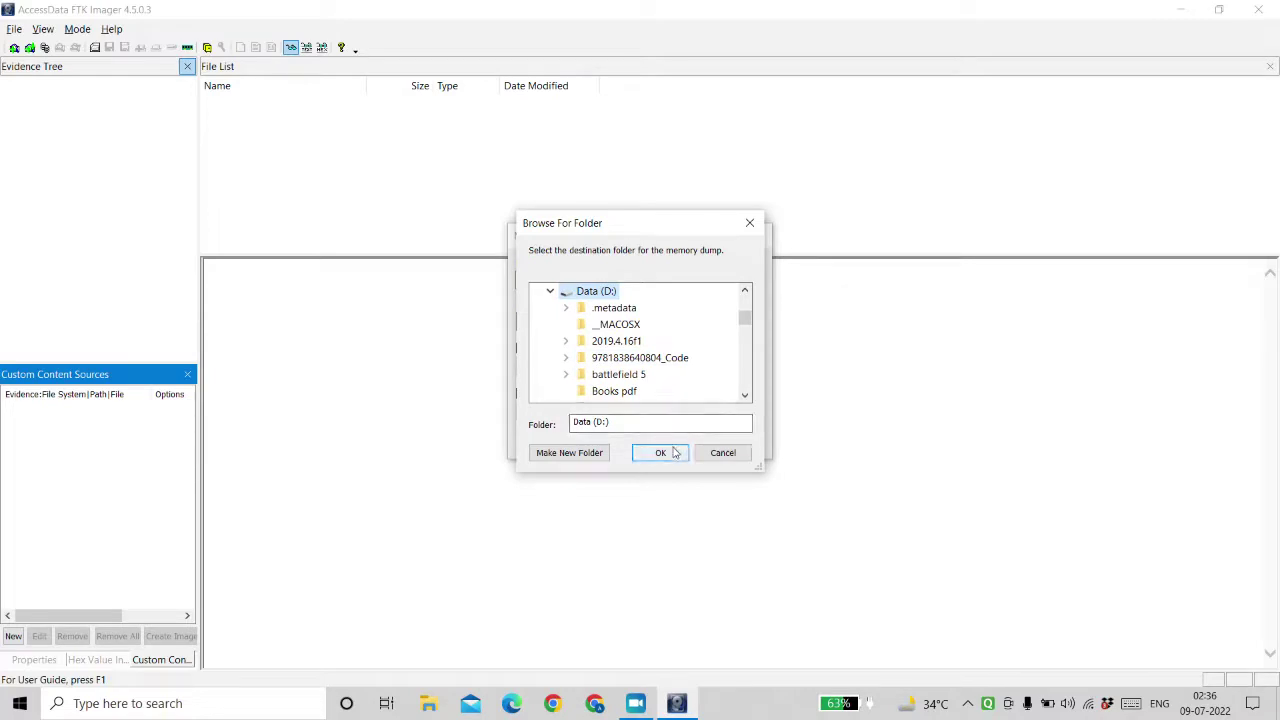
left_click_drag(746, 326, 747, 352)
Step: Switch to File Explorer and create a folder named Evidence on the Data (D:) drive
left_click(428, 703)
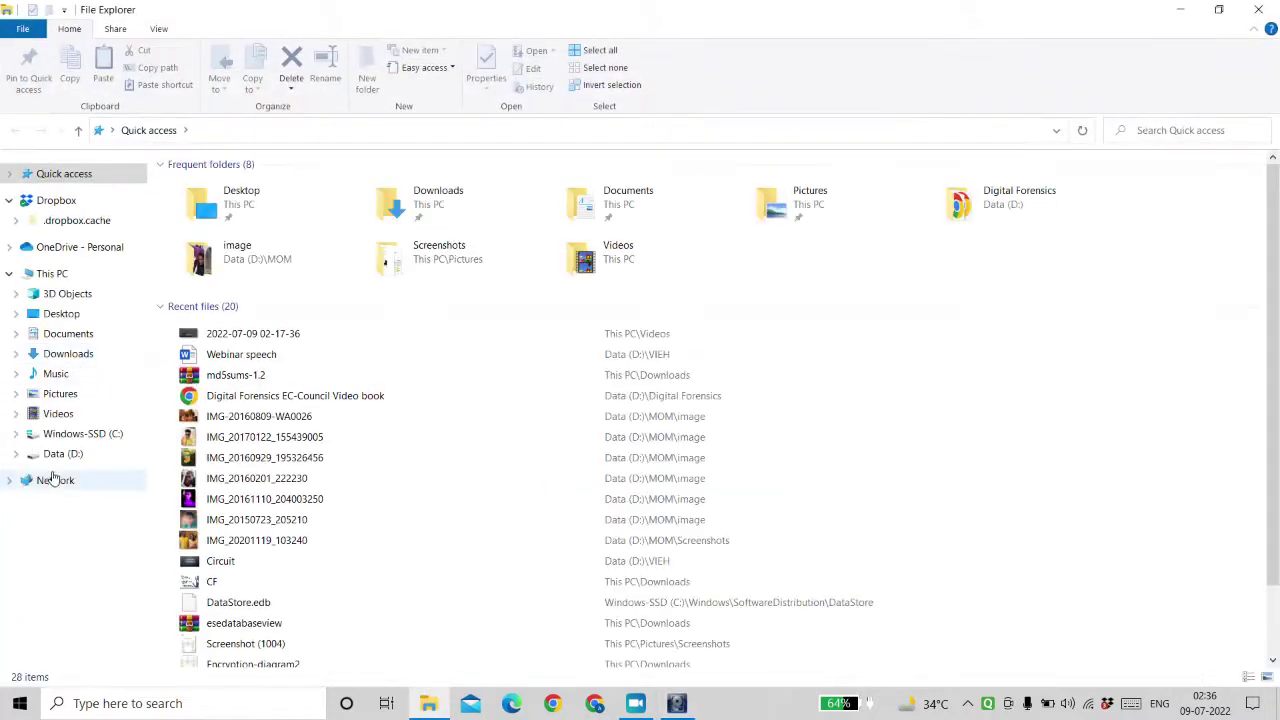
left_click(53, 462)
right_click(679, 386)
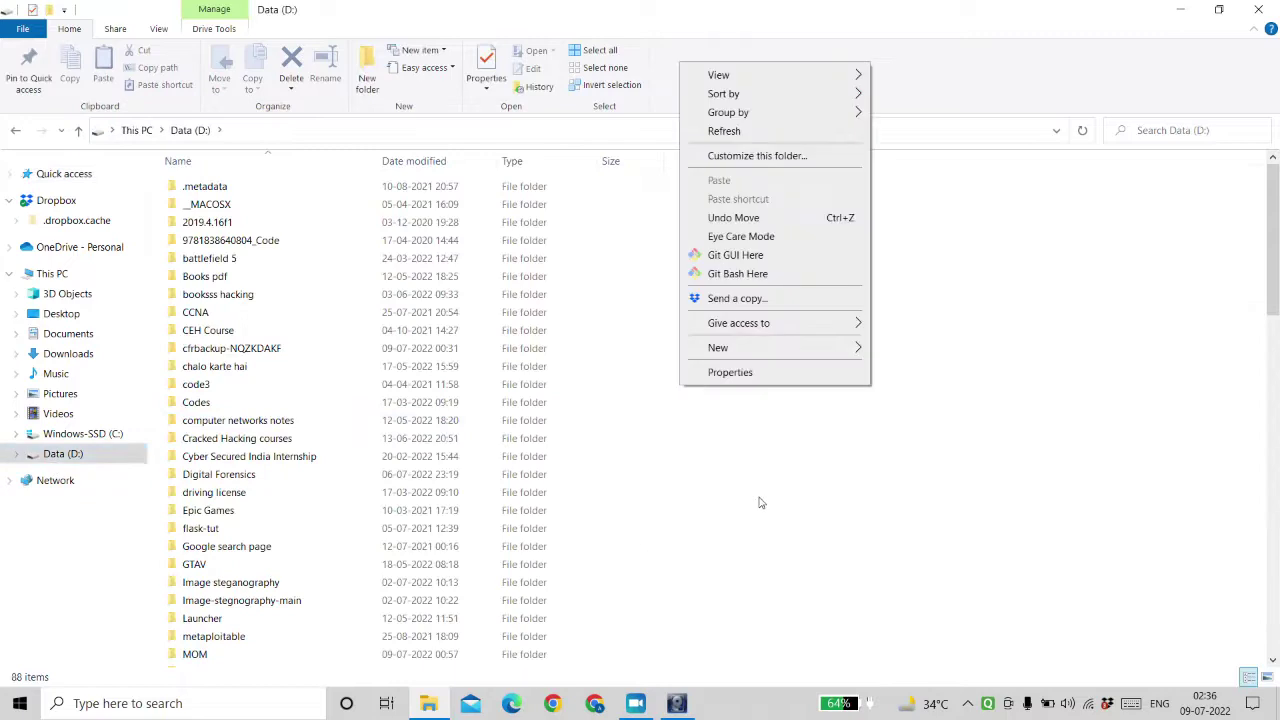
mouse_move(828, 345)
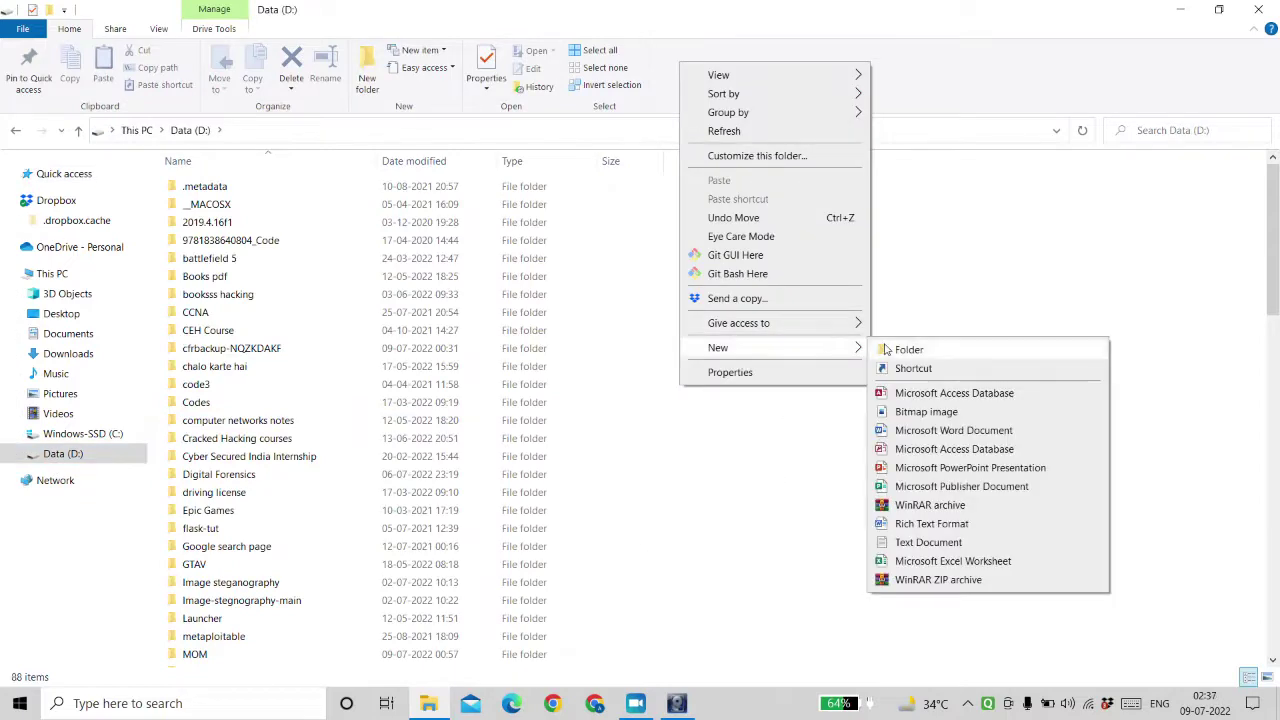
left_click(889, 349)
type("E")
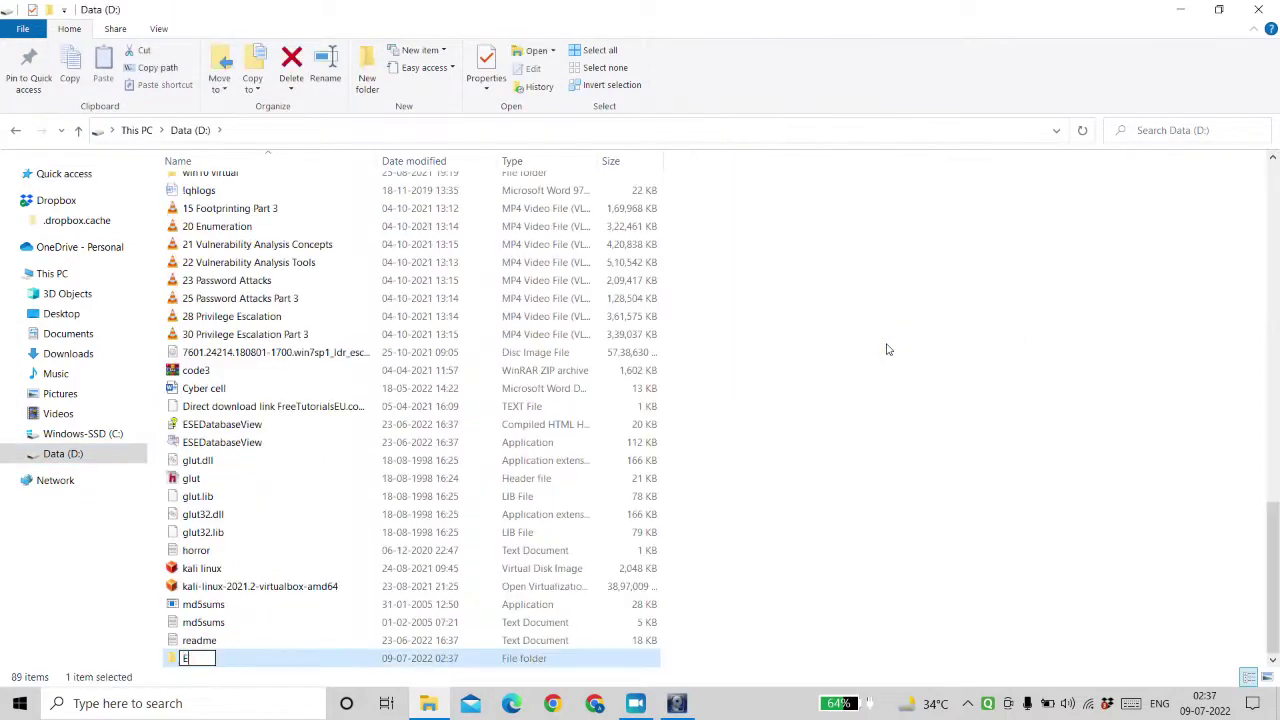
type("vidence")
key("Return")
Step: Back in FTK Imager, set the memory dump's destination folder to D:\Evidence and capture the memory as memdump.mem
mouse_move(677, 703)
left_click(652, 640)
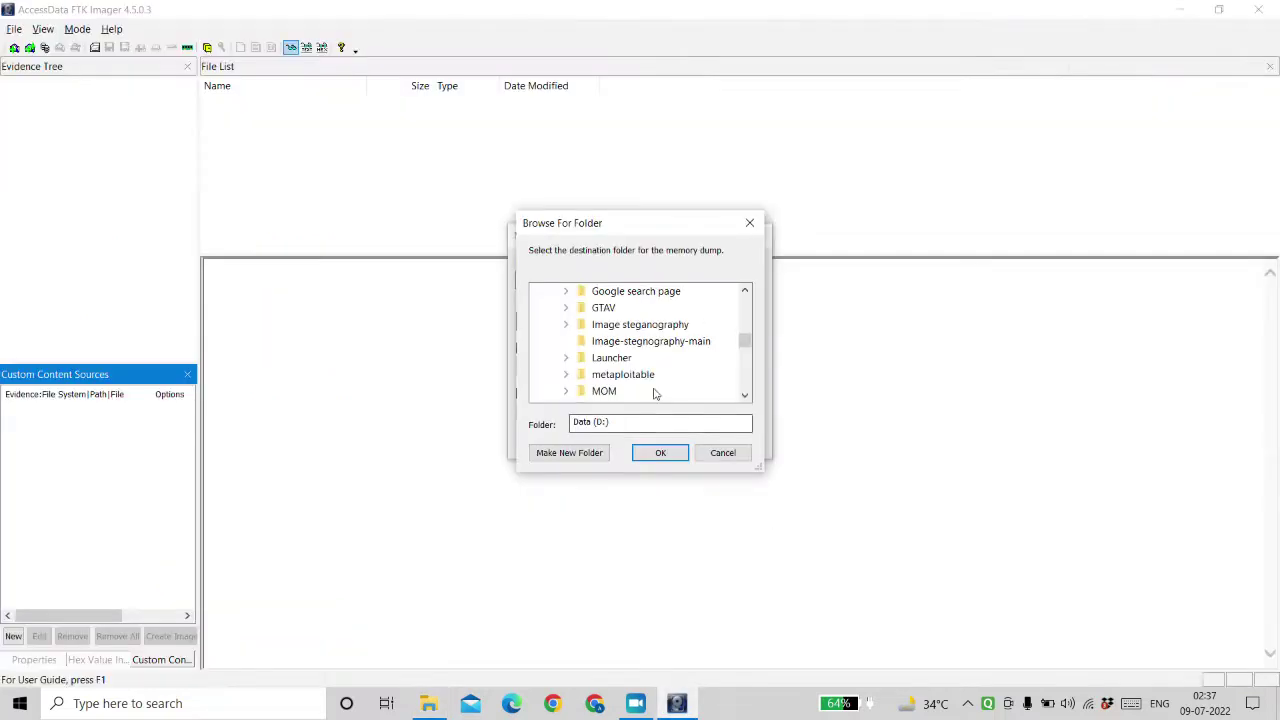
left_click(750, 224)
left_click(729, 277)
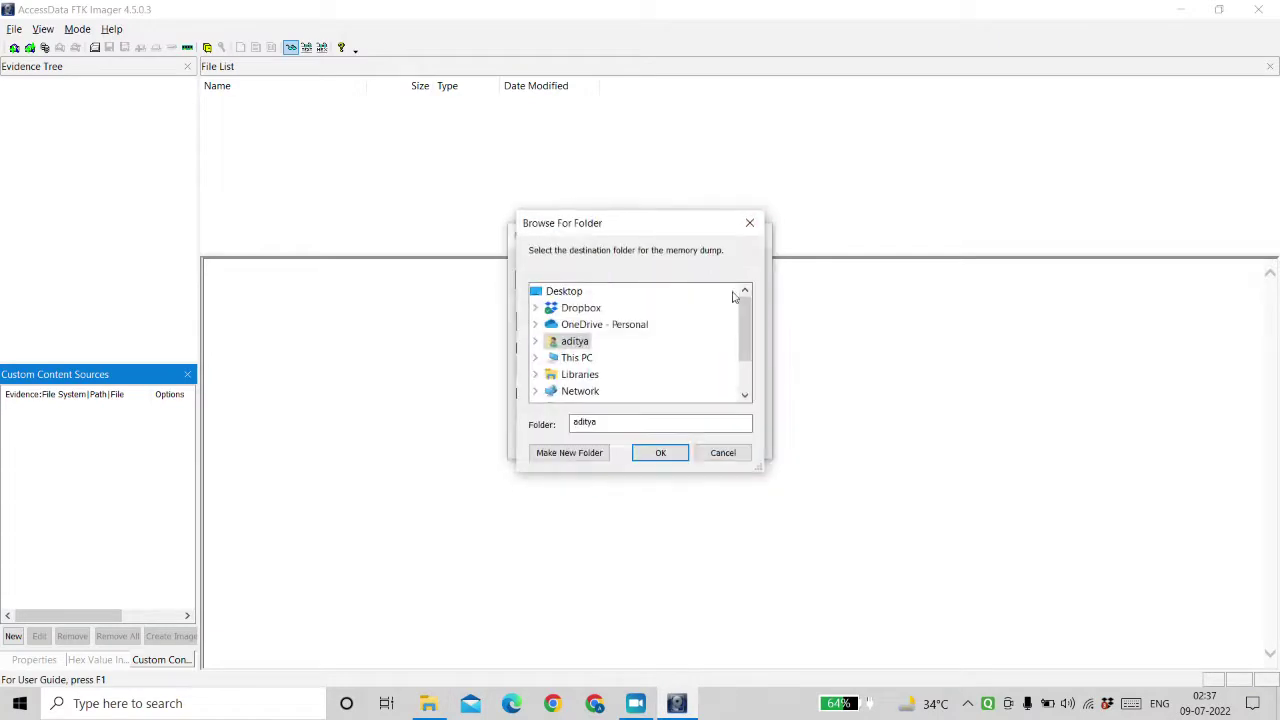
double_click(586, 358)
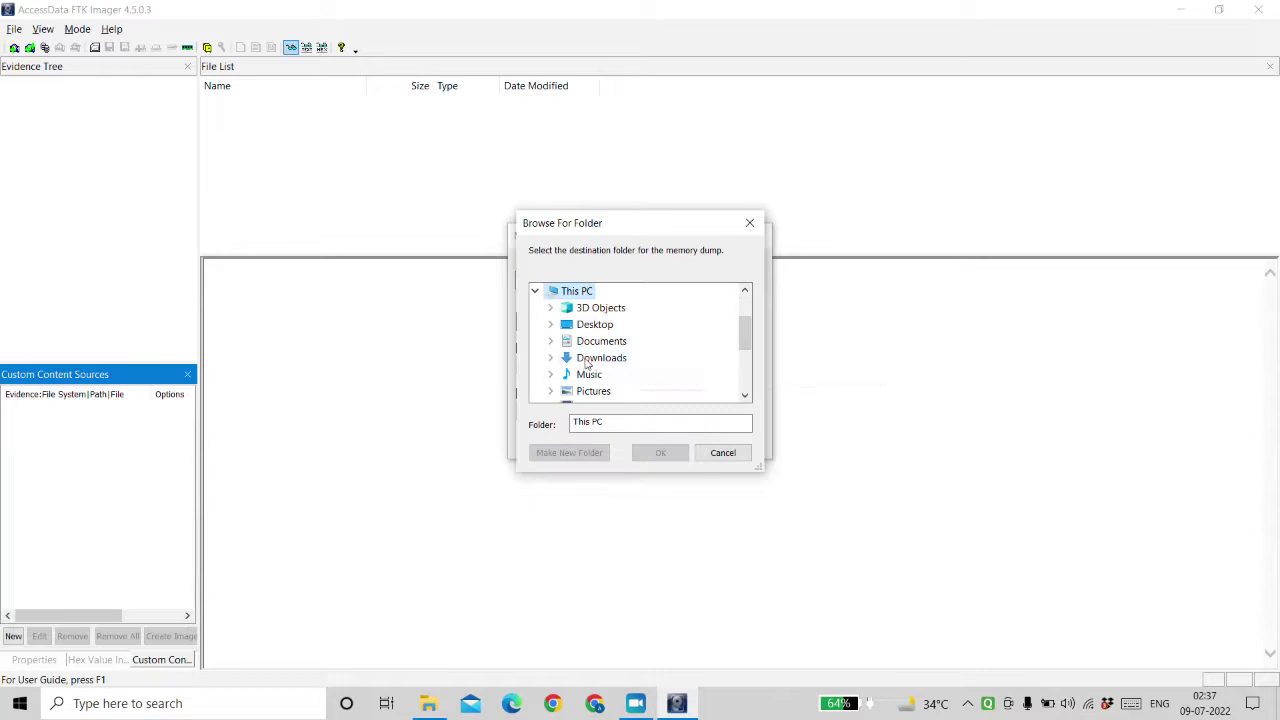
mouse_move(744, 326)
left_mouse_down()
mouse_move(746, 350)
mouse_move(746, 318)
mouse_move(745, 338)
left_mouse_up()
double_click(590, 390)
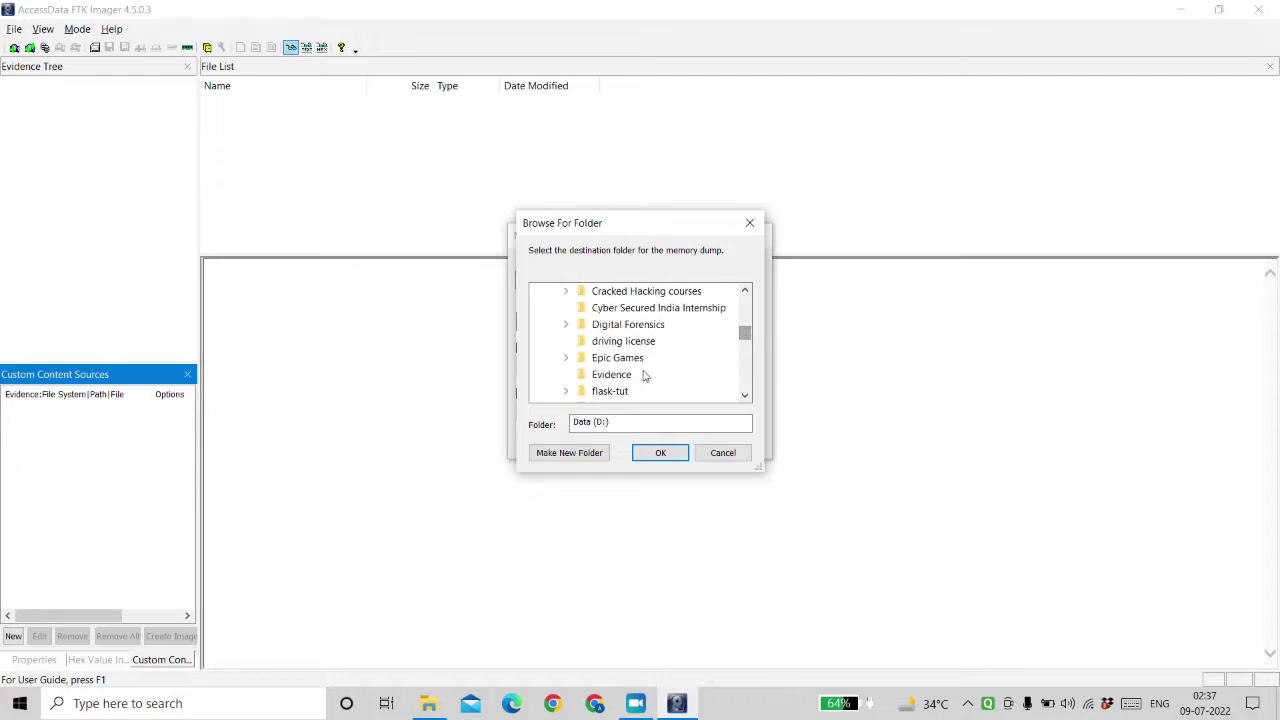
left_click(634, 375)
left_click(660, 453)
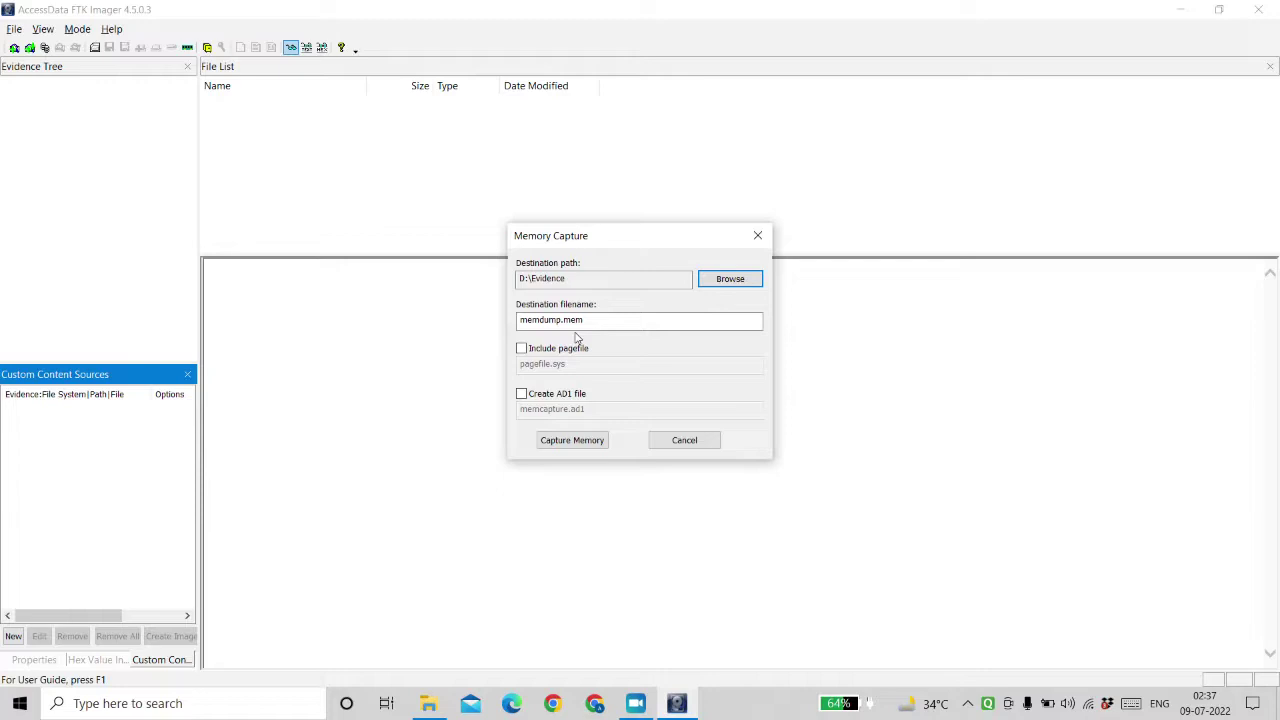
left_click(588, 441)
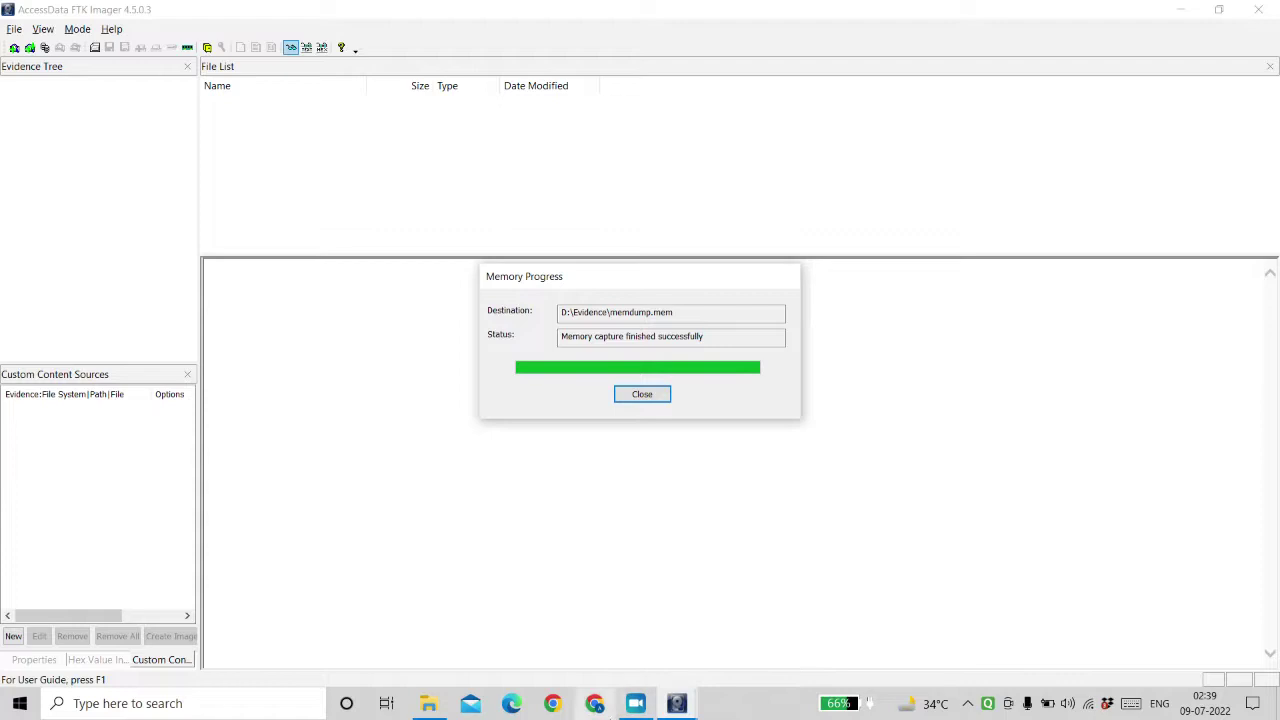
left_click(648, 394)
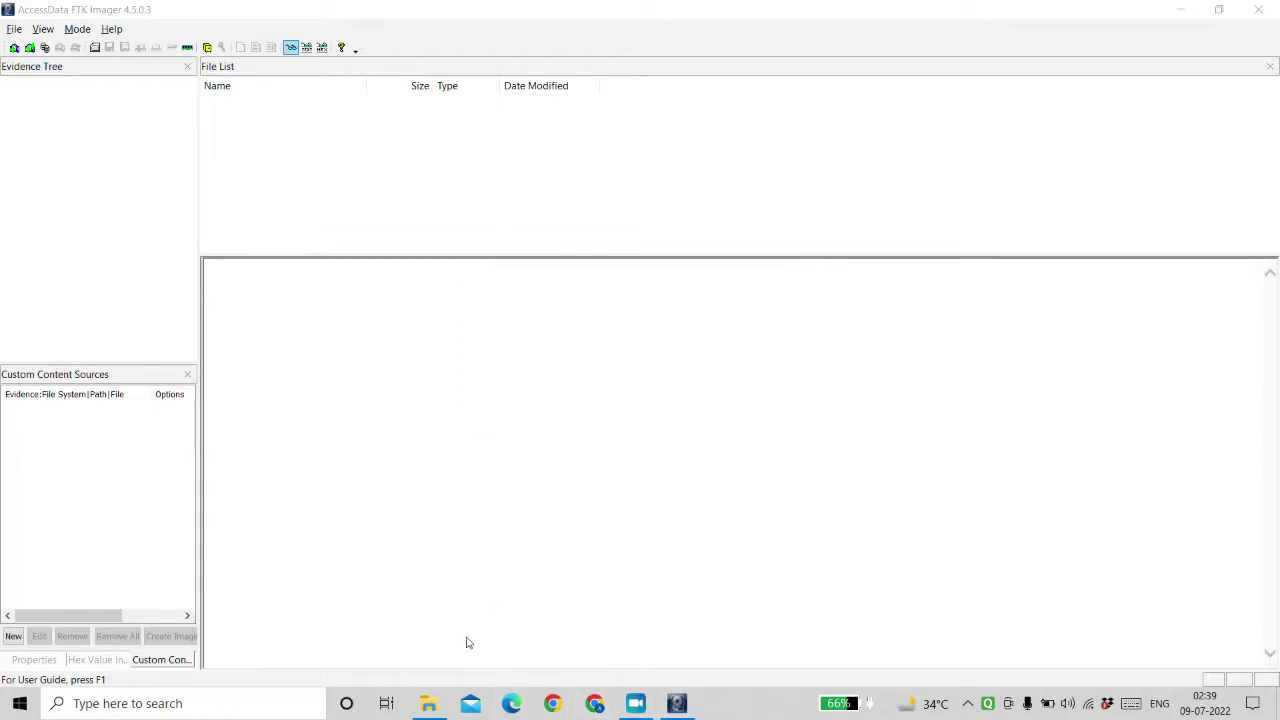
Step: Switch to File Explorer and open the Evidence folder on the Data (D:) drive to check the memory dump file
left_click(432, 704)
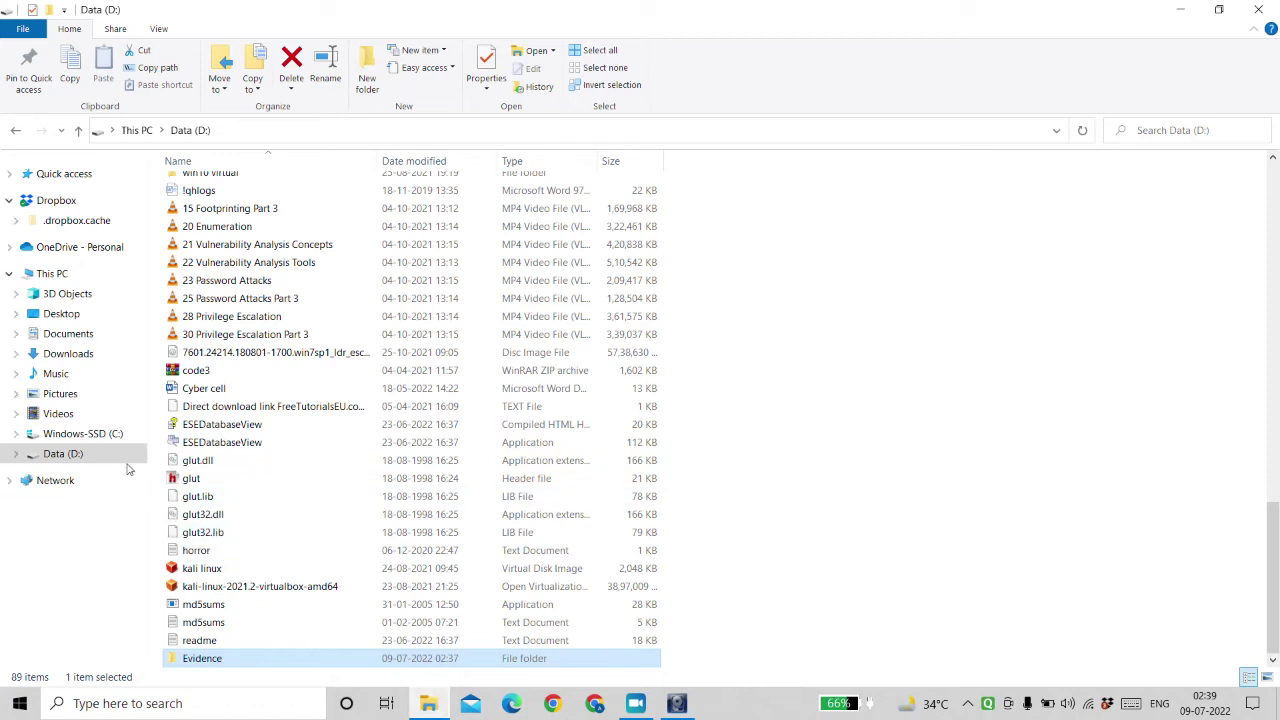
left_click(126, 458)
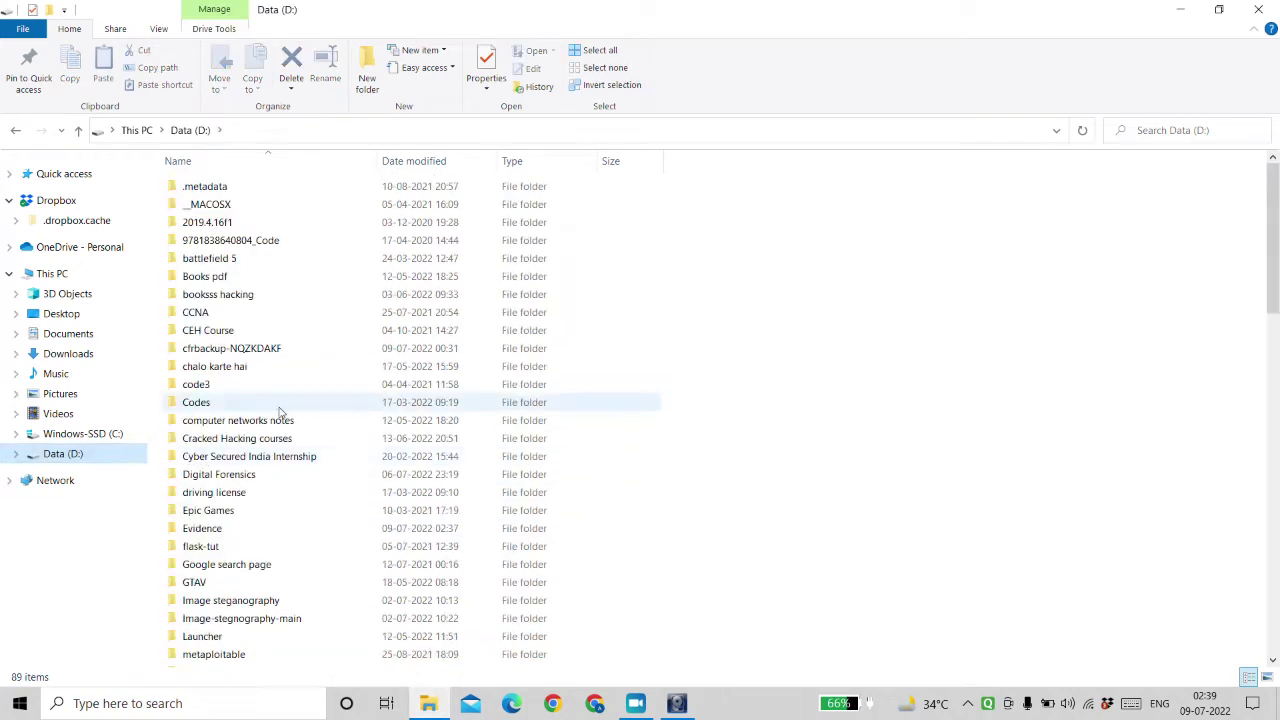
double_click(258, 529)
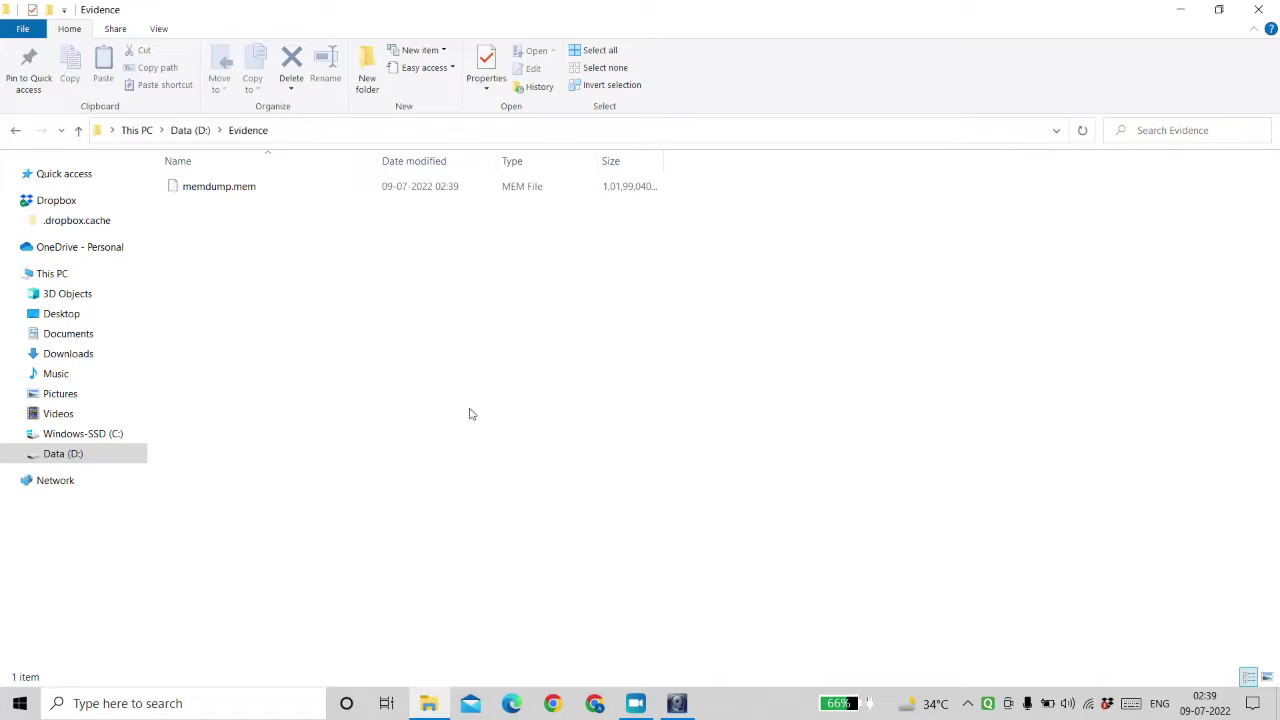
Step: Switch to Chrome, search for md5sum windows, and download md5sums-1.2.zip from the PC-Tools.Net page
left_click(596, 703)
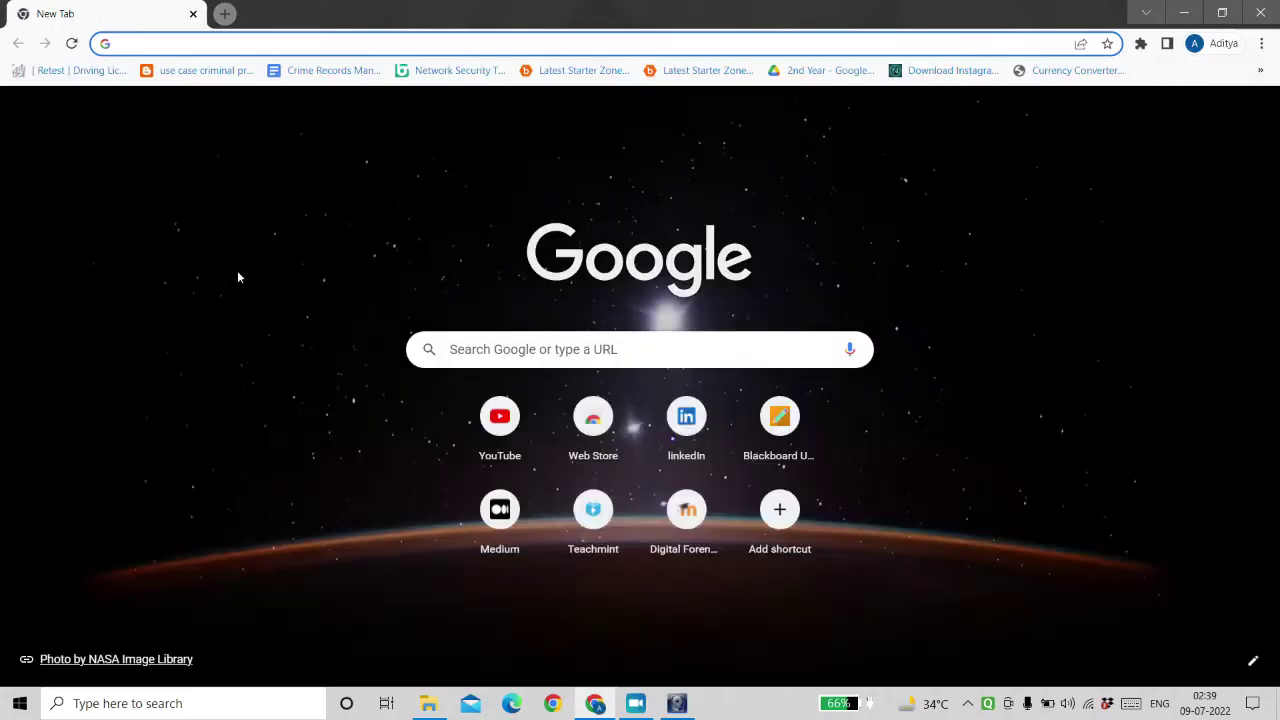
left_click(255, 44)
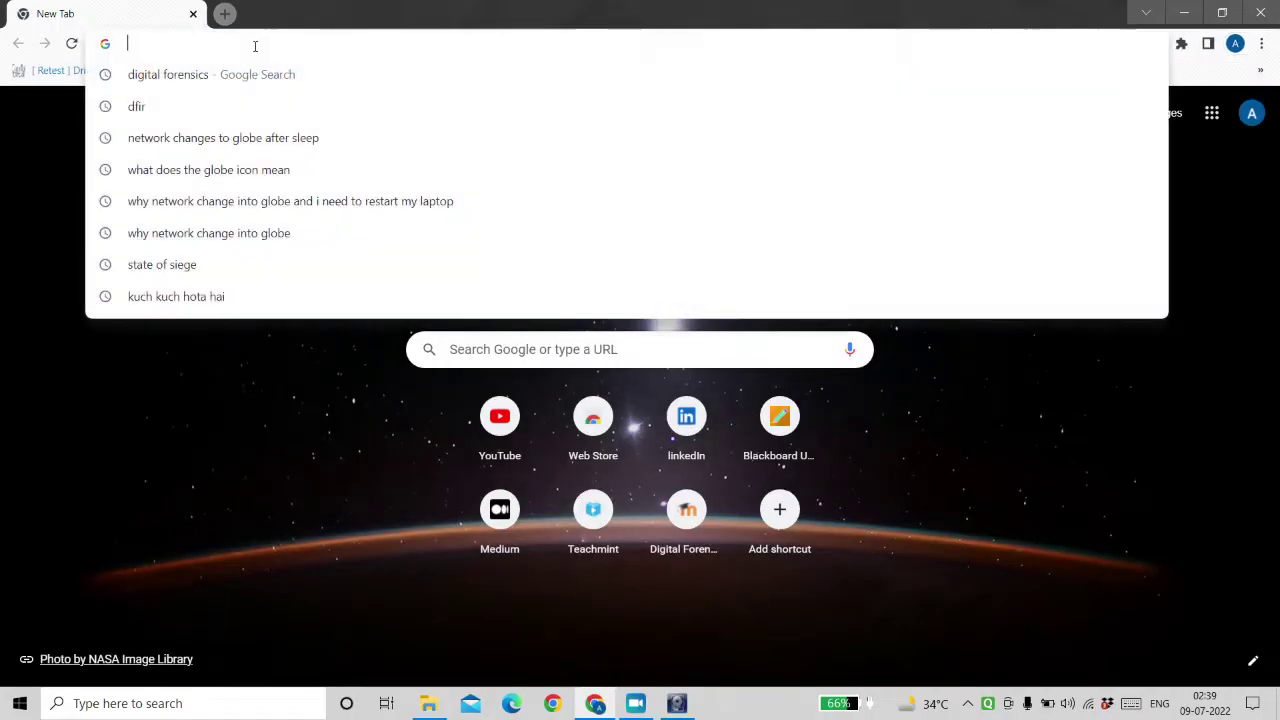
type("md5")
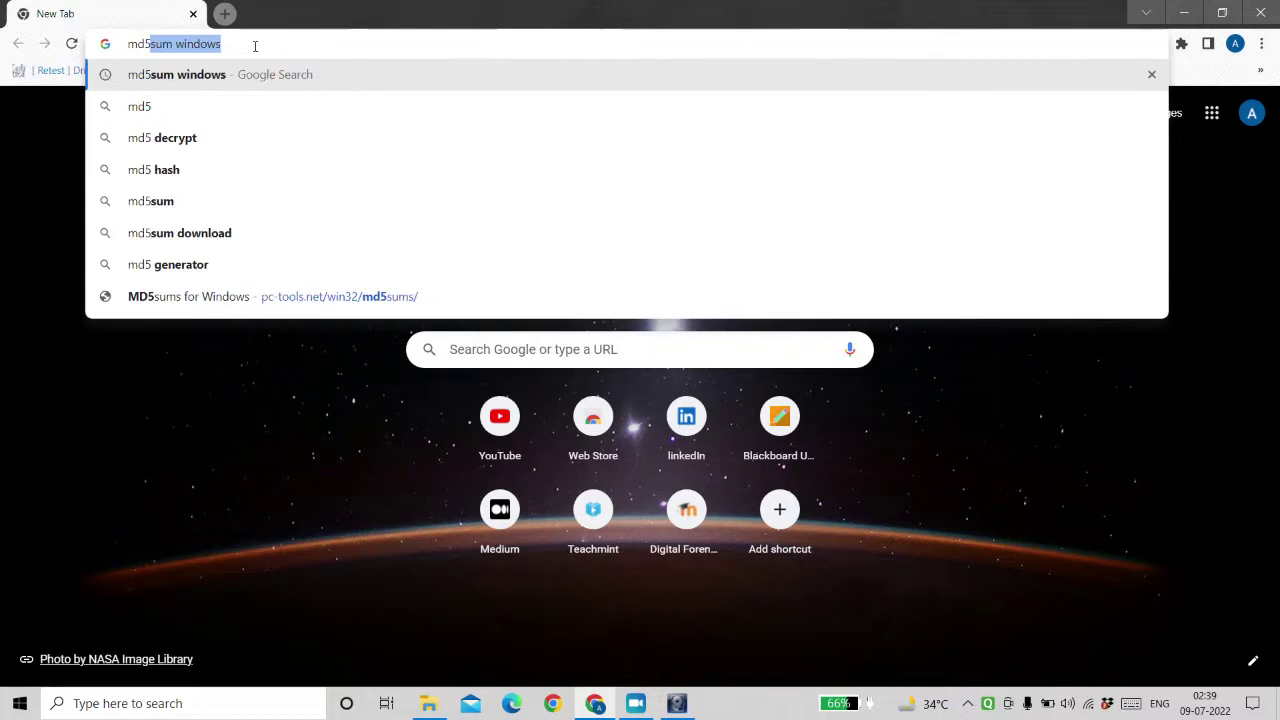
key("Return")
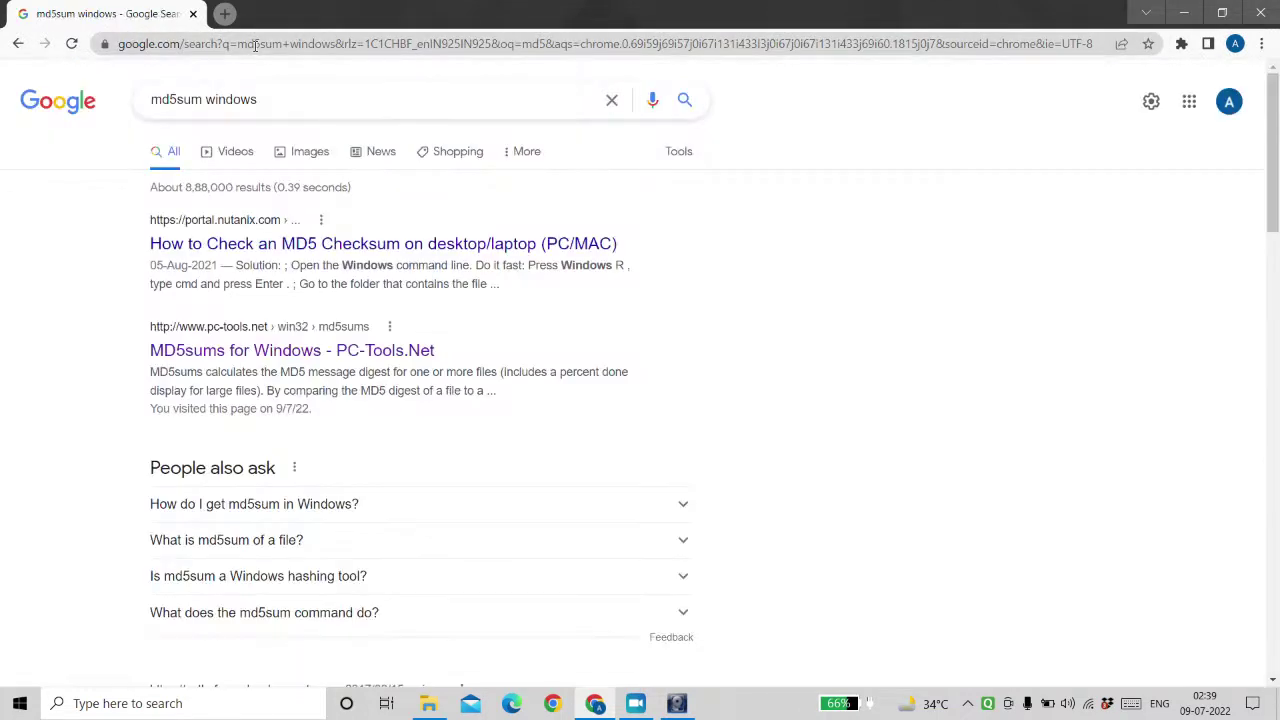
left_click(287, 349)
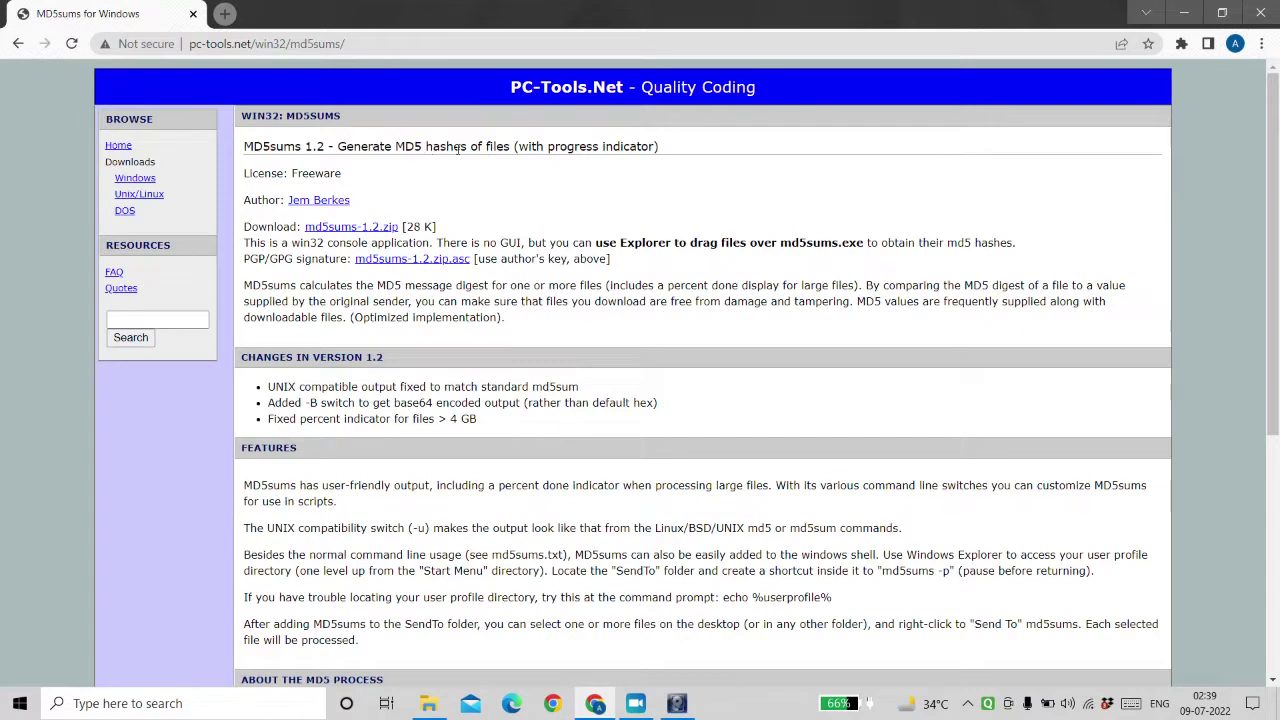
left_click(389, 228)
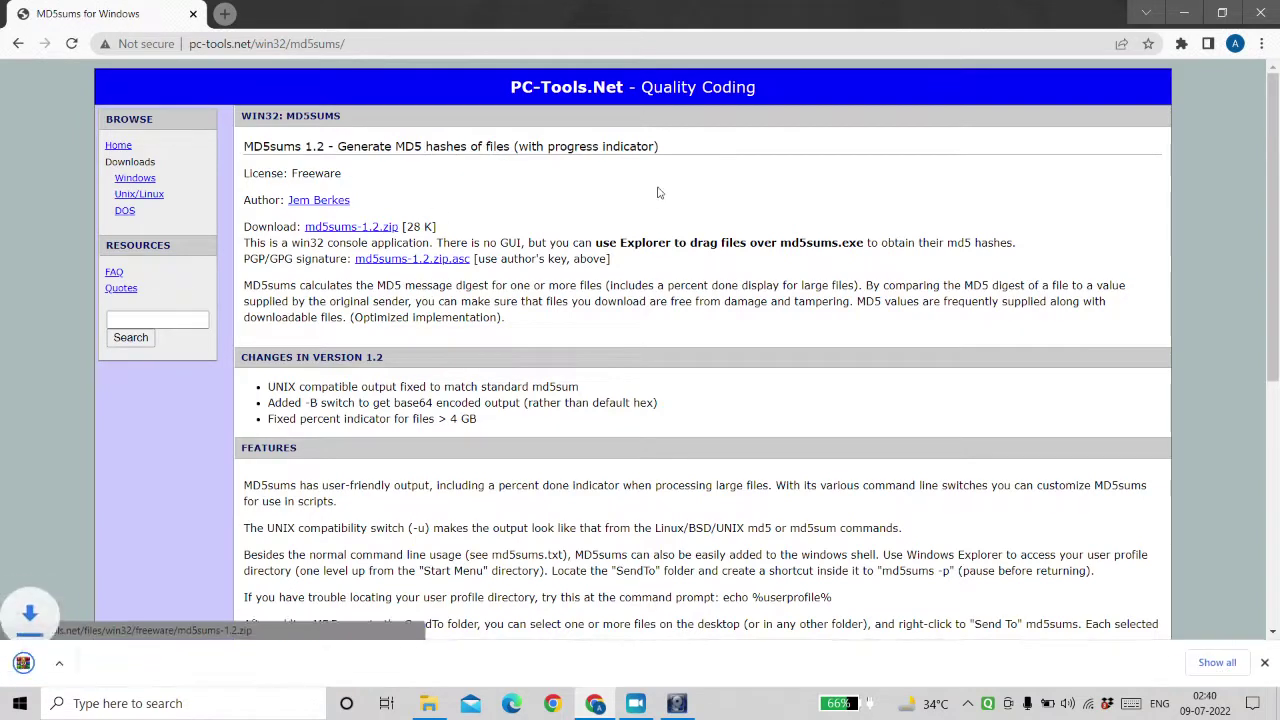
Step: Switch to File Explorer and create a folder named forensics on the Data (D:) drive
left_click(428, 703)
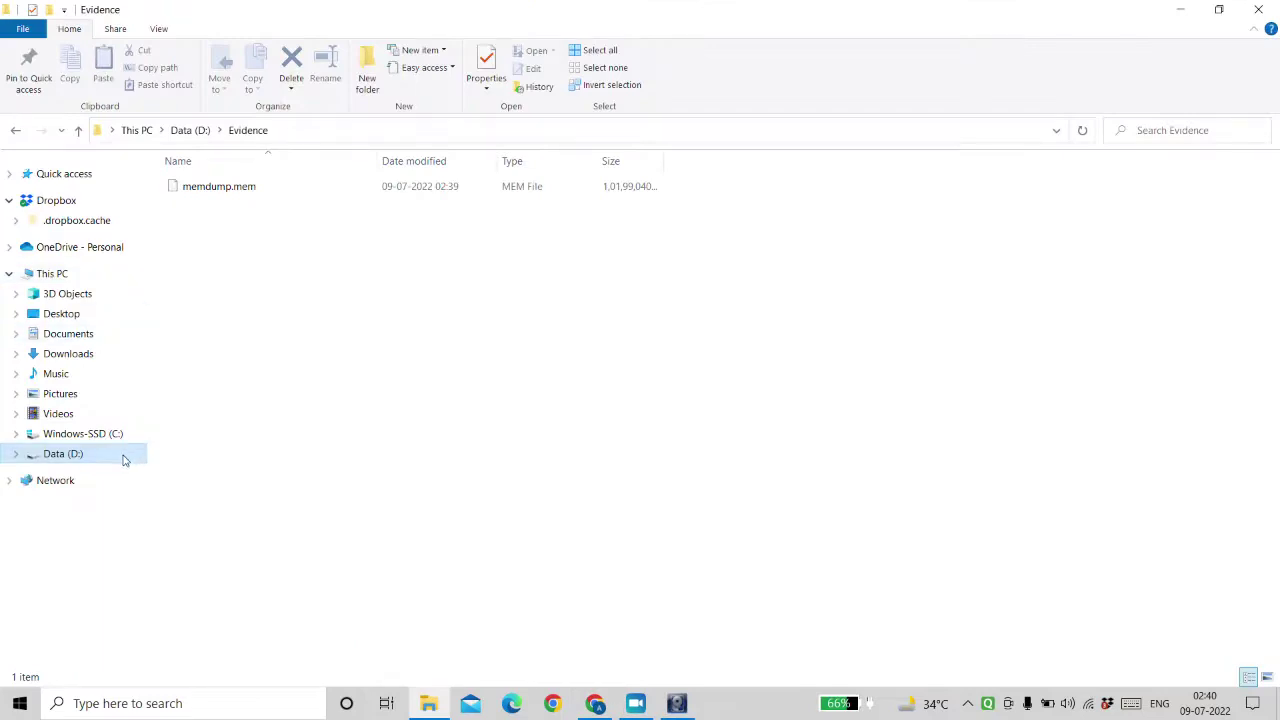
left_click(124, 459)
right_click(894, 372)
mouse_move(902, 330)
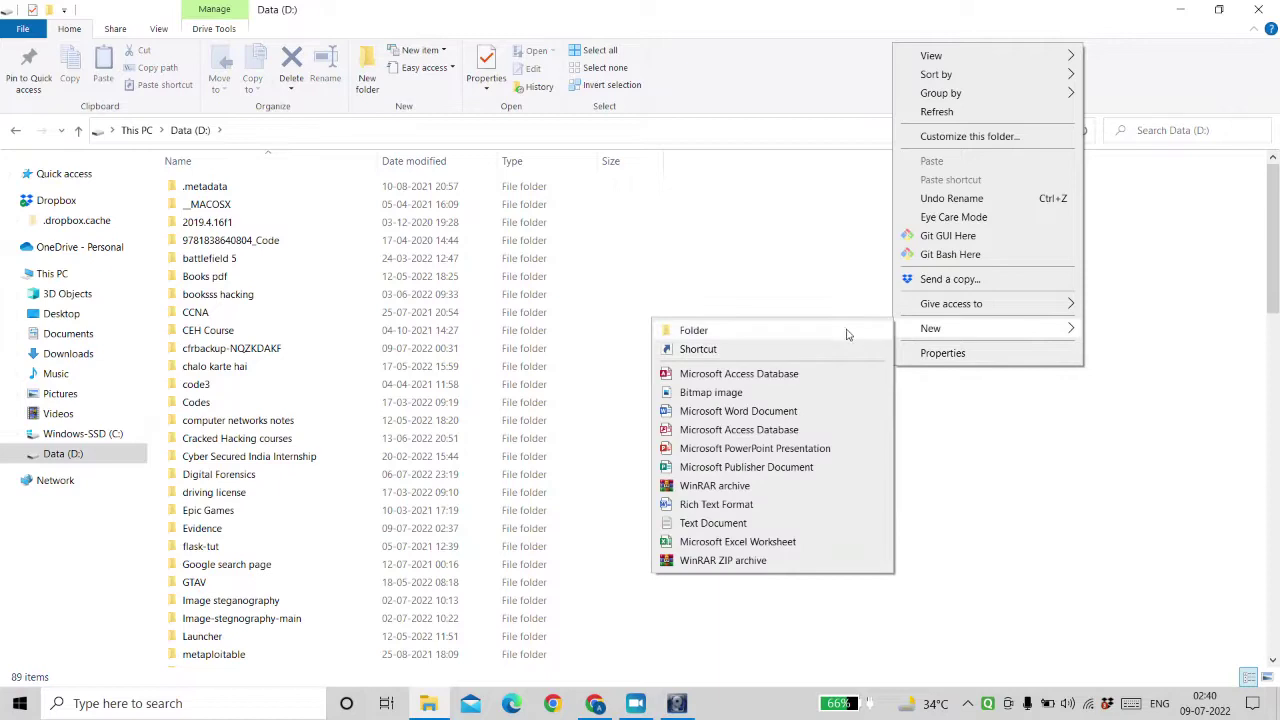
left_click(850, 337)
type("forensics")
key("Return")
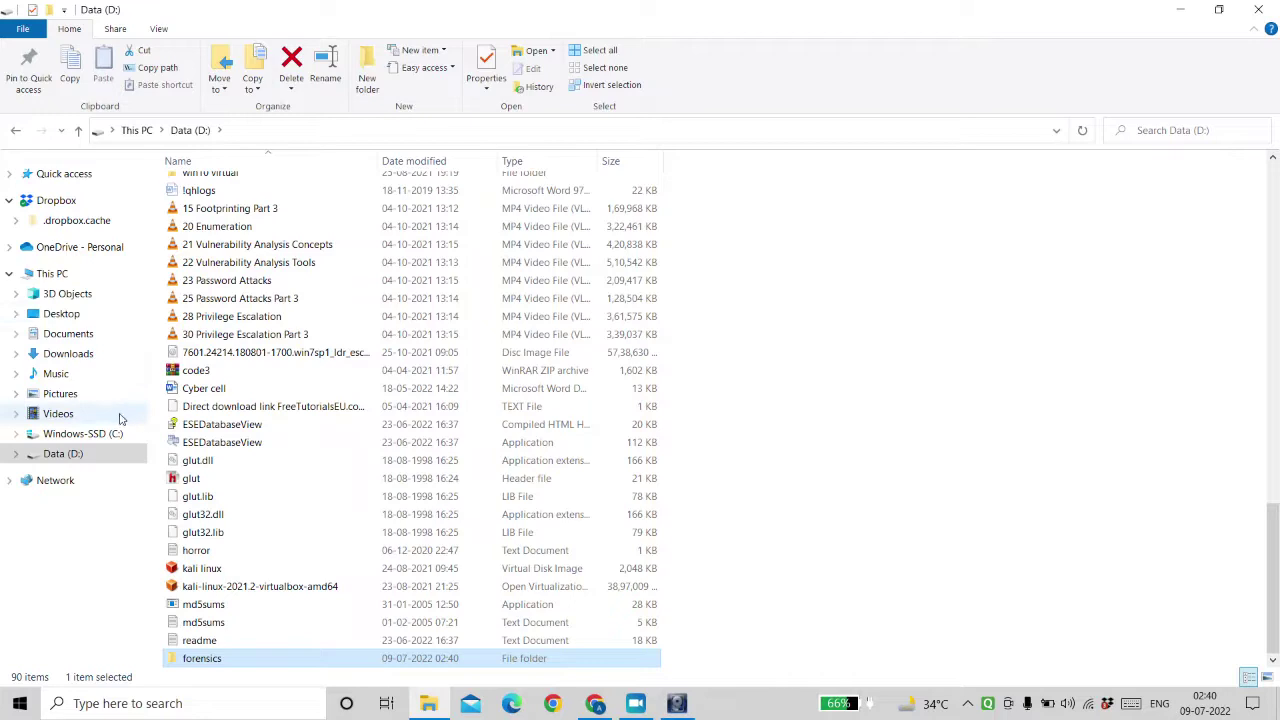
Step: Extract the downloaded md5sums-1.2 (1) archive from the Downloads folder into the forensics folder on the Data (D:) drive
left_click(66, 353)
left_click(252, 208)
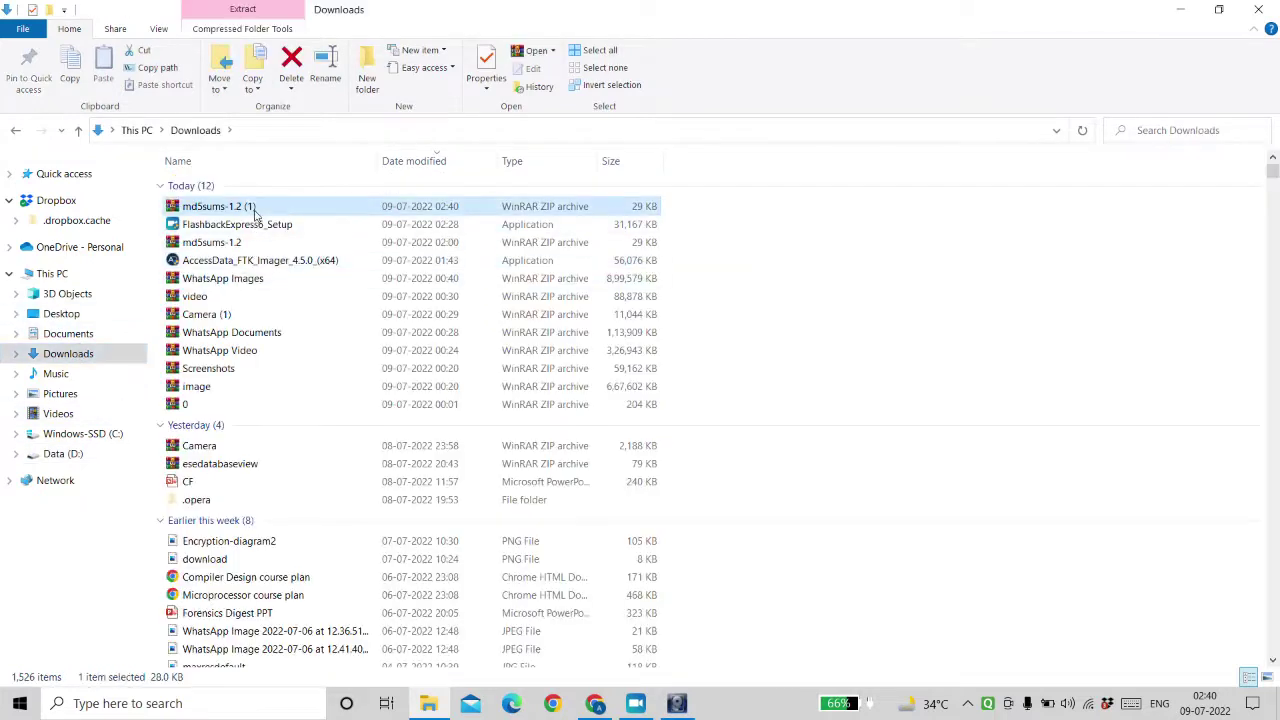
right_click(253, 209)
left_click(305, 280)
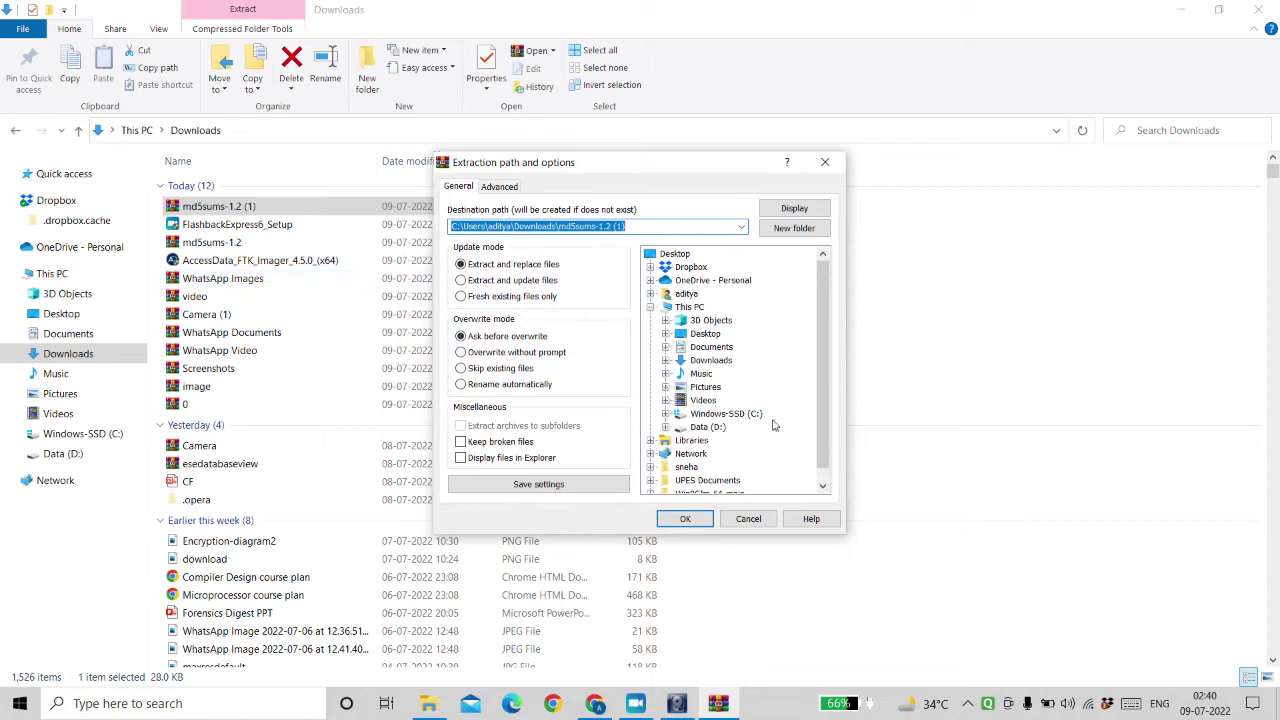
left_click(707, 427)
left_click(667, 427)
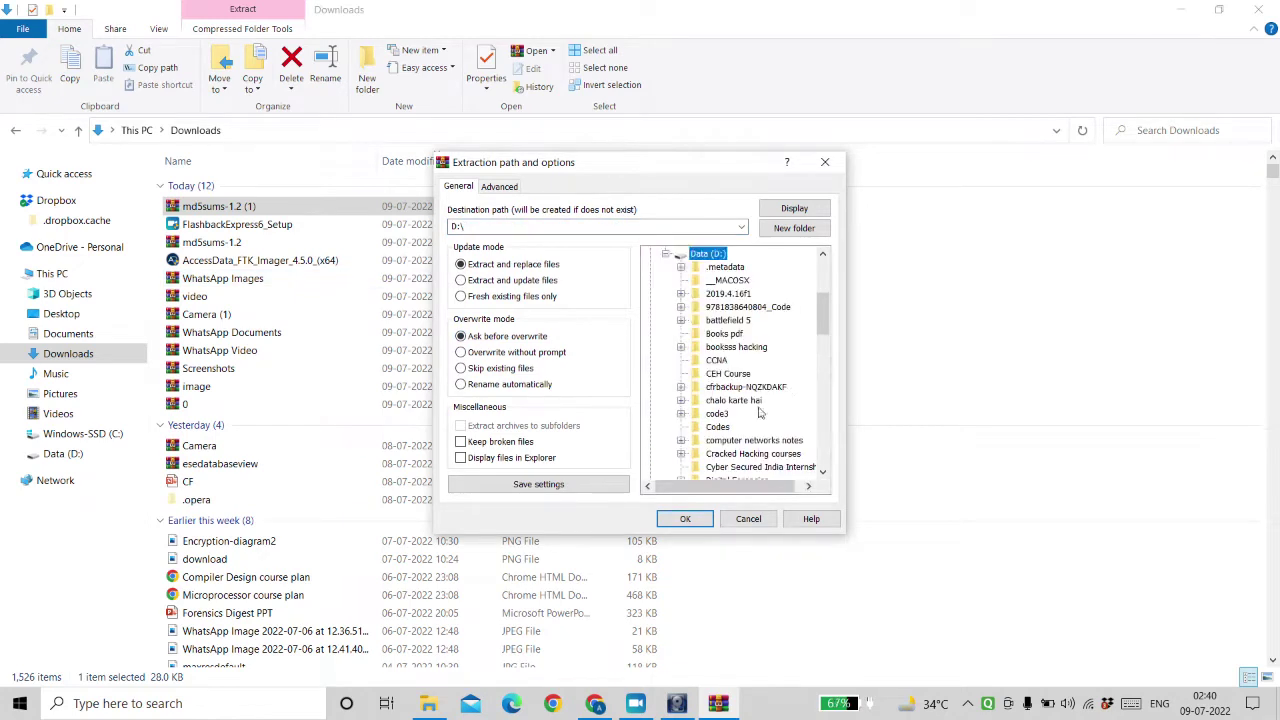
left_click_drag(823, 330, 823, 347)
left_click(724, 454)
left_click(677, 521)
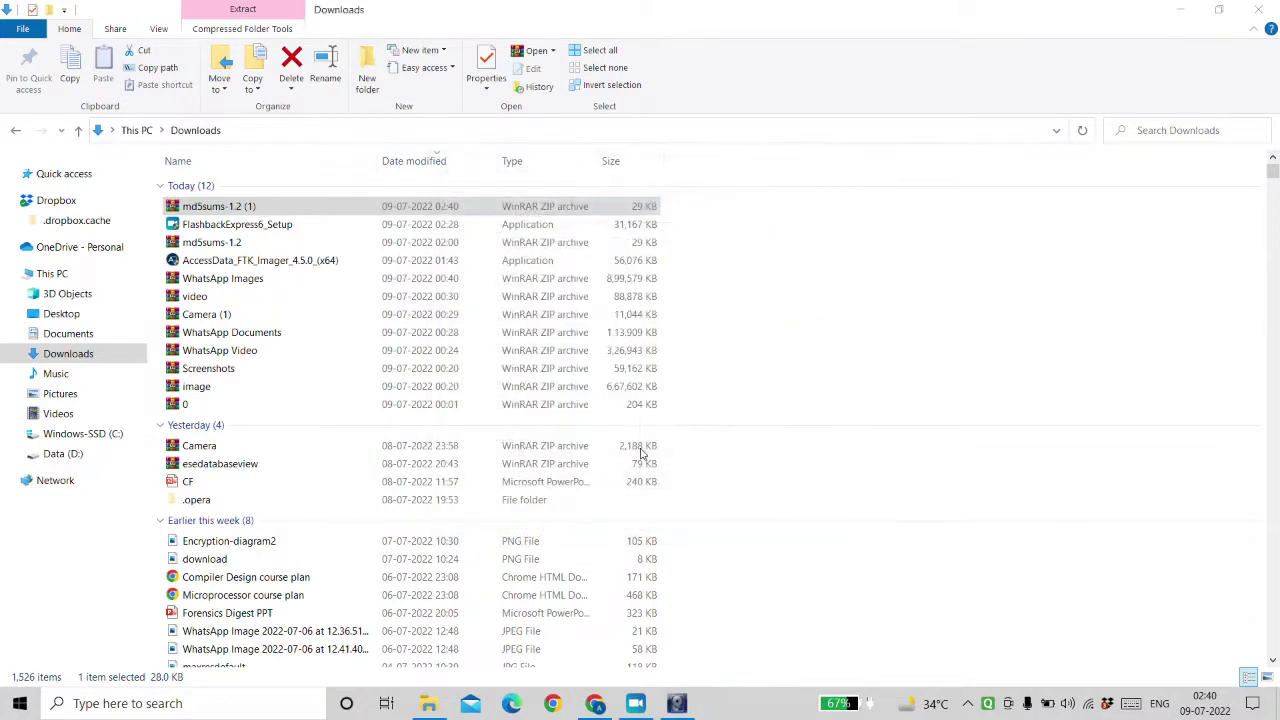
Step: Open the forensics folder on the Data (D:) drive and read the usage notes in the md5sums text document
left_click(60, 456)
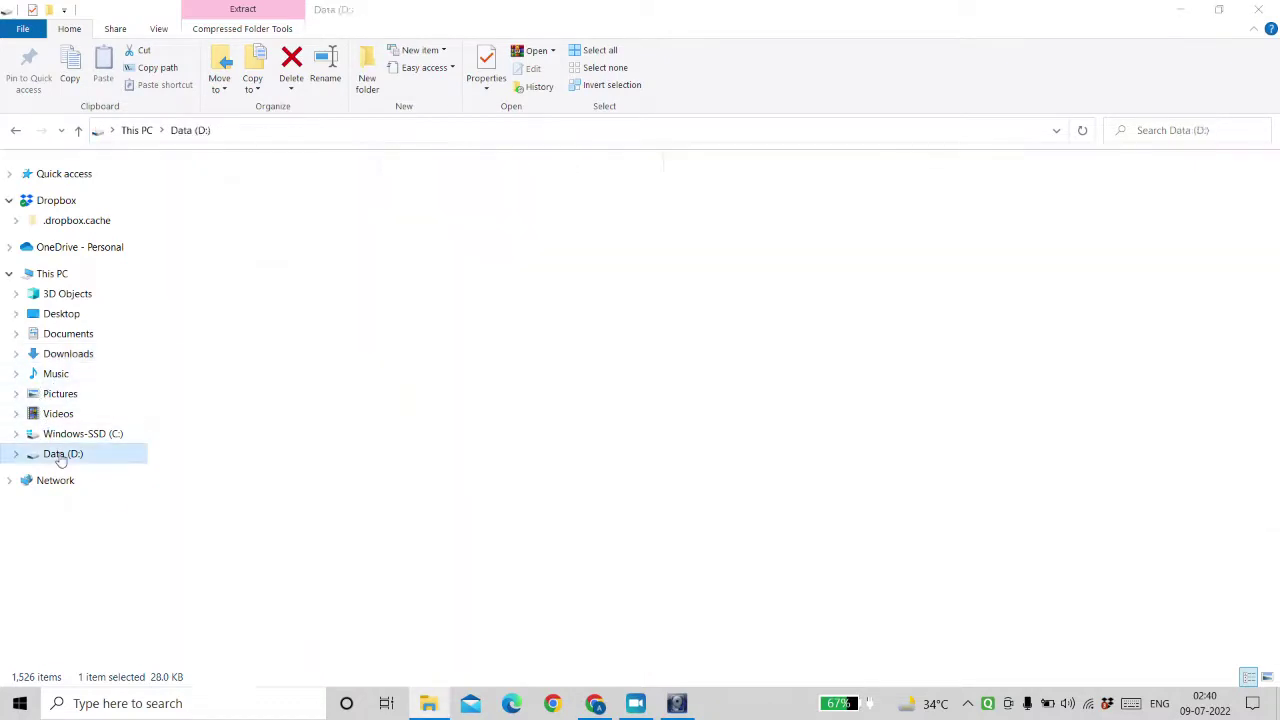
double_click(279, 566)
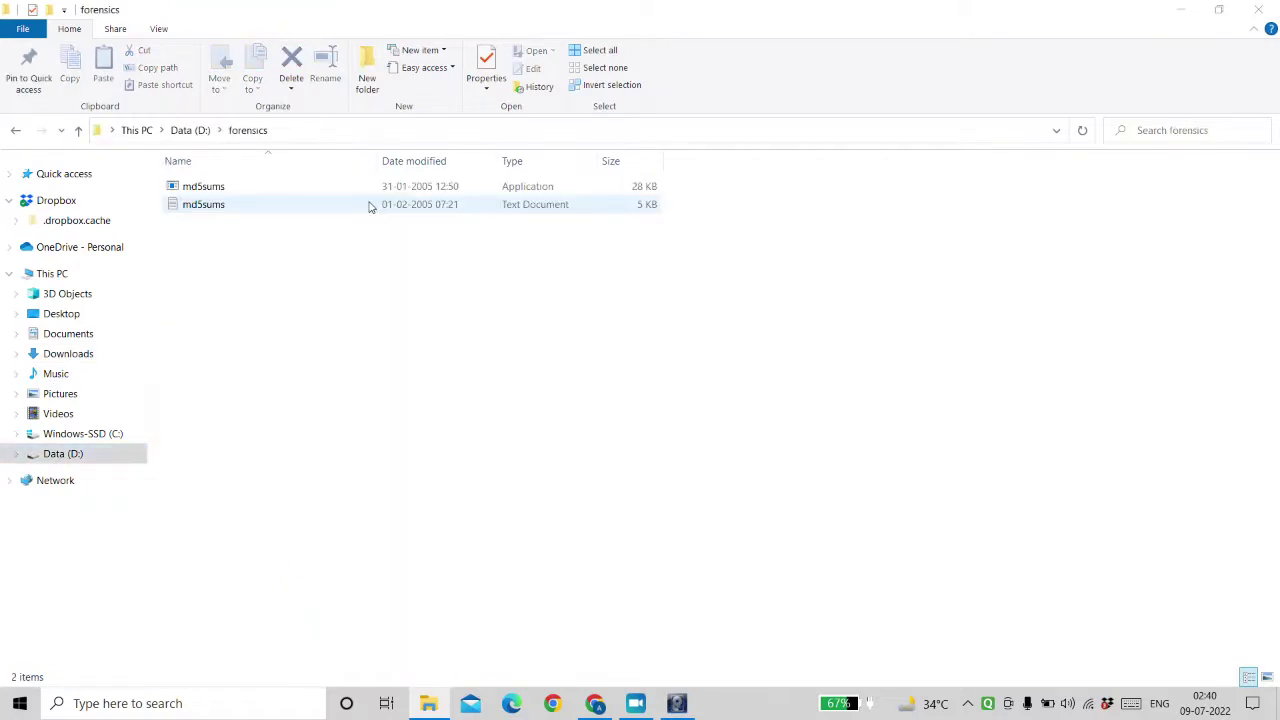
double_click(366, 204)
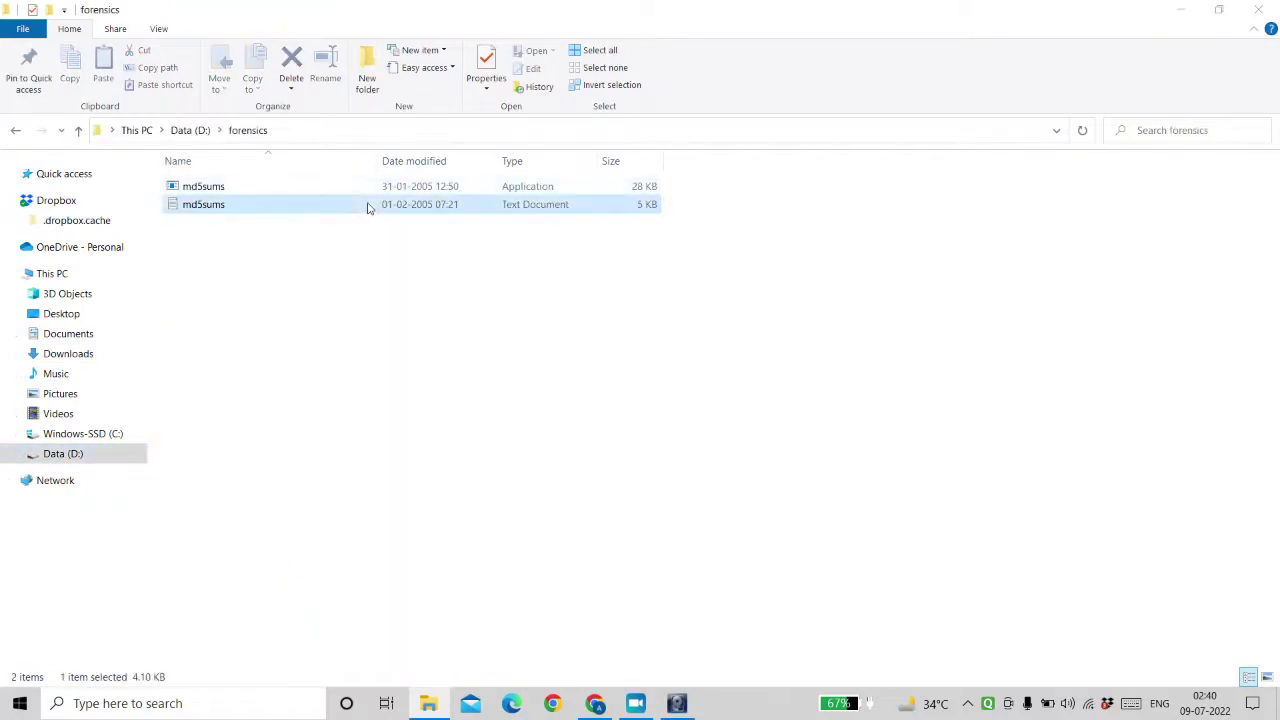
left_click(1035, 243)
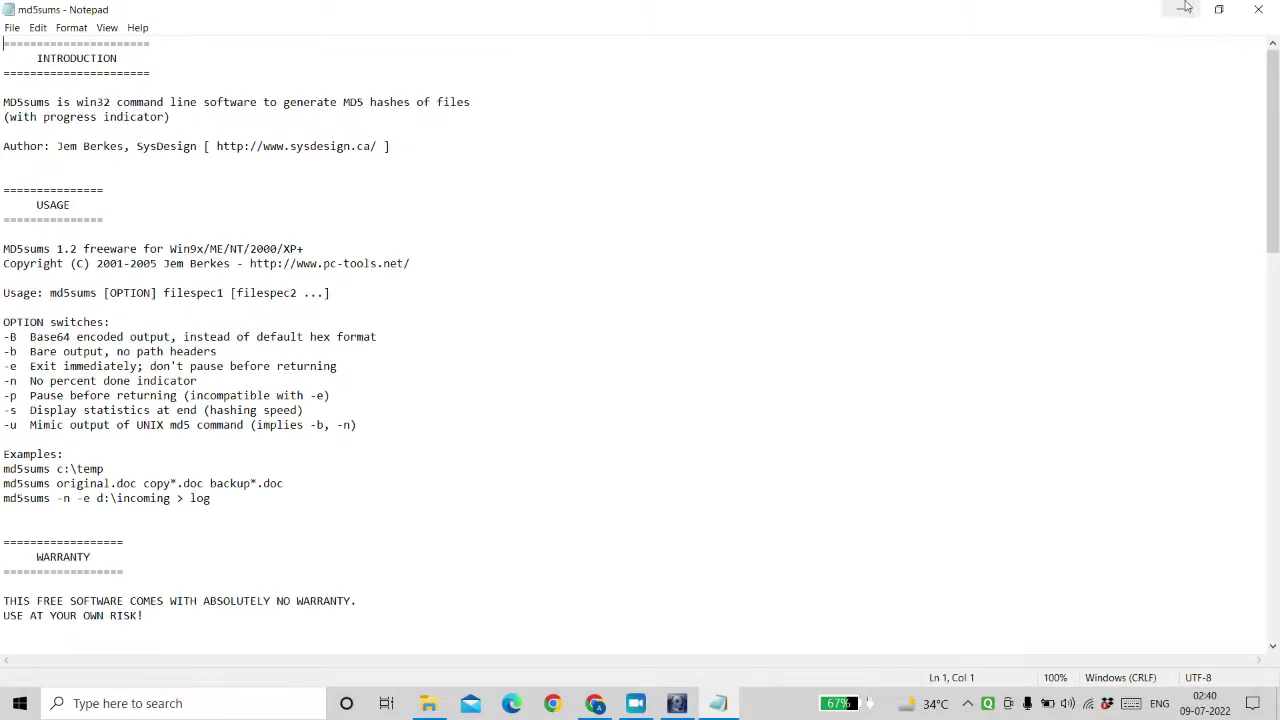
left_click(1219, 9)
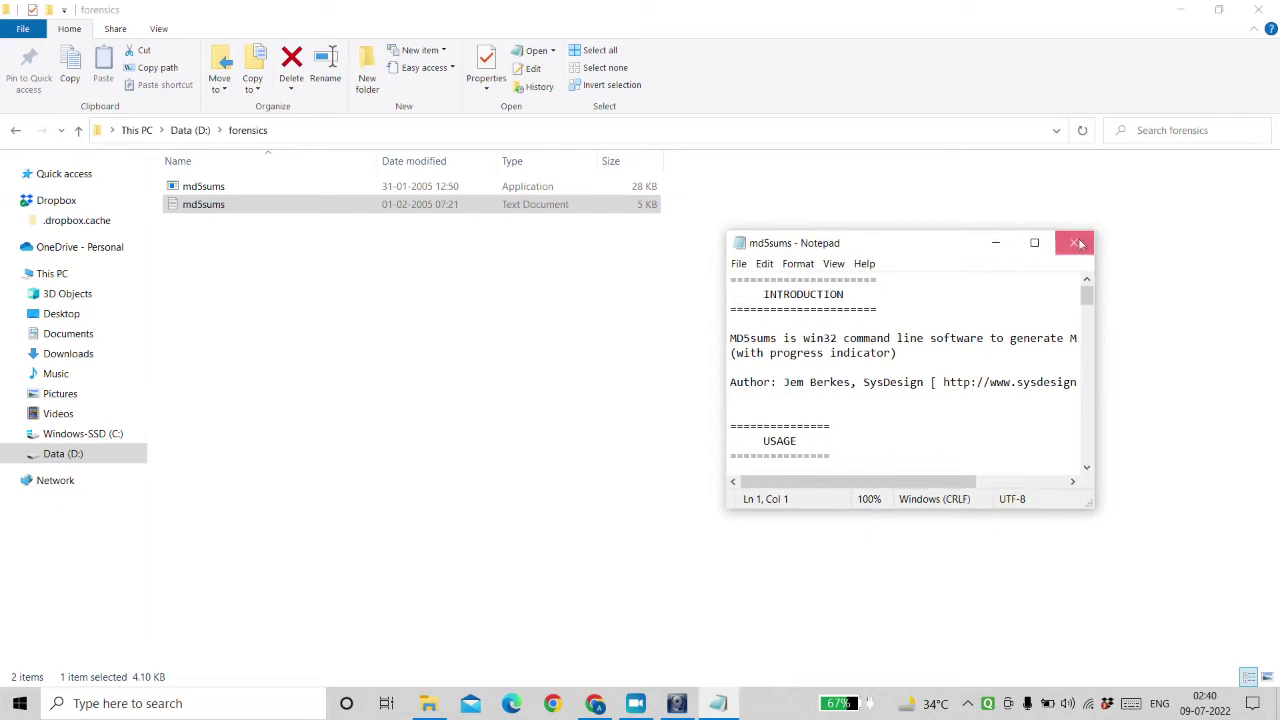
left_click(1086, 244)
Step: Copy the md5sums application from the forensics folder into the Evidence folder on the Data (D:) drive
left_click(605, 192)
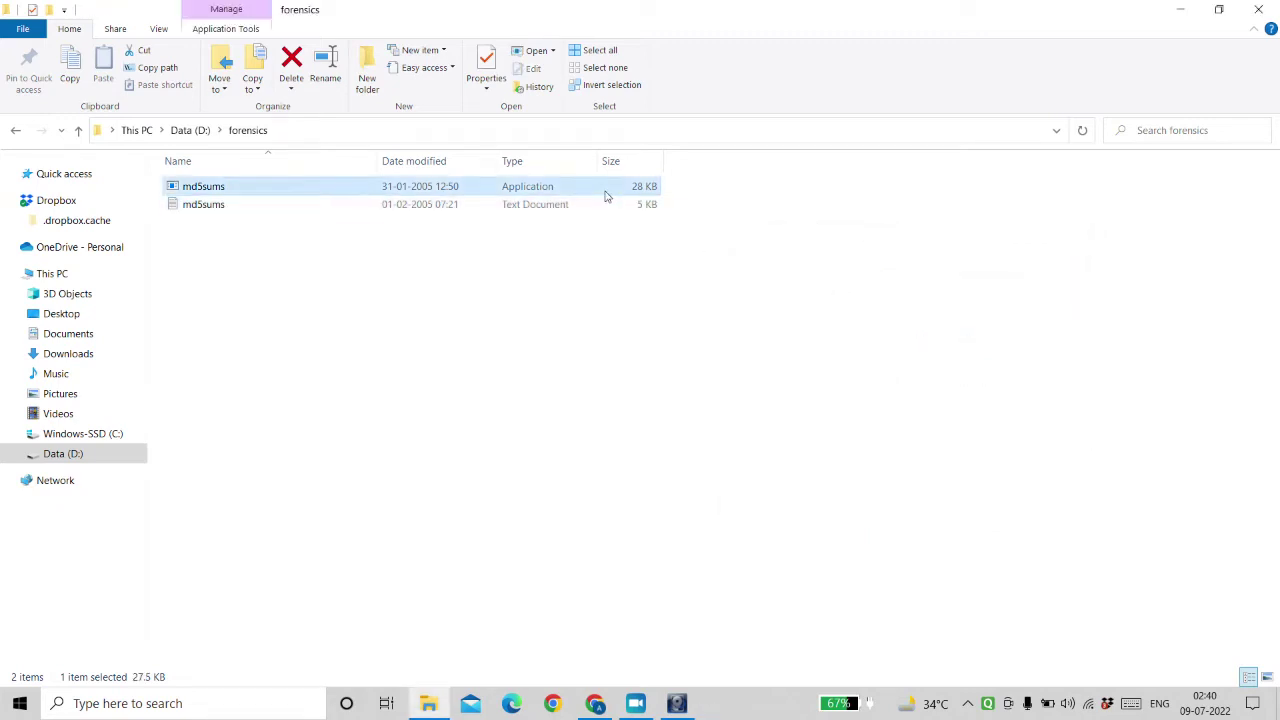
left_click(88, 456)
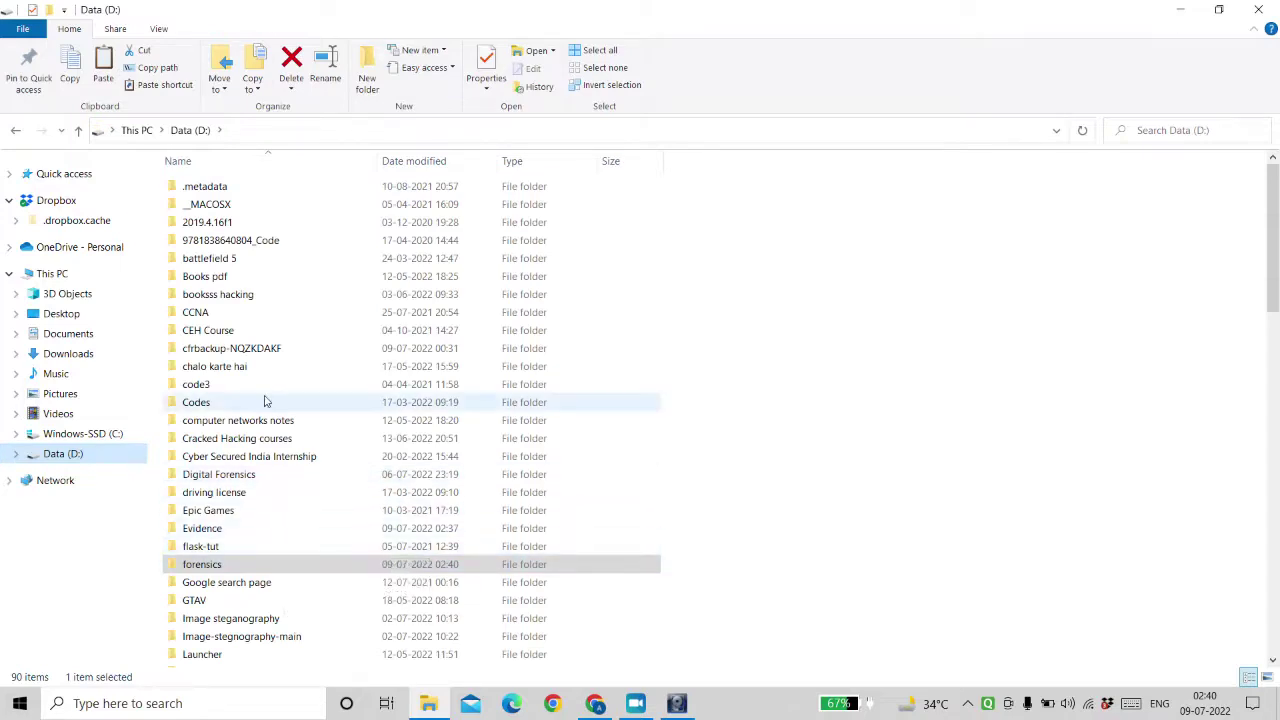
double_click(277, 529)
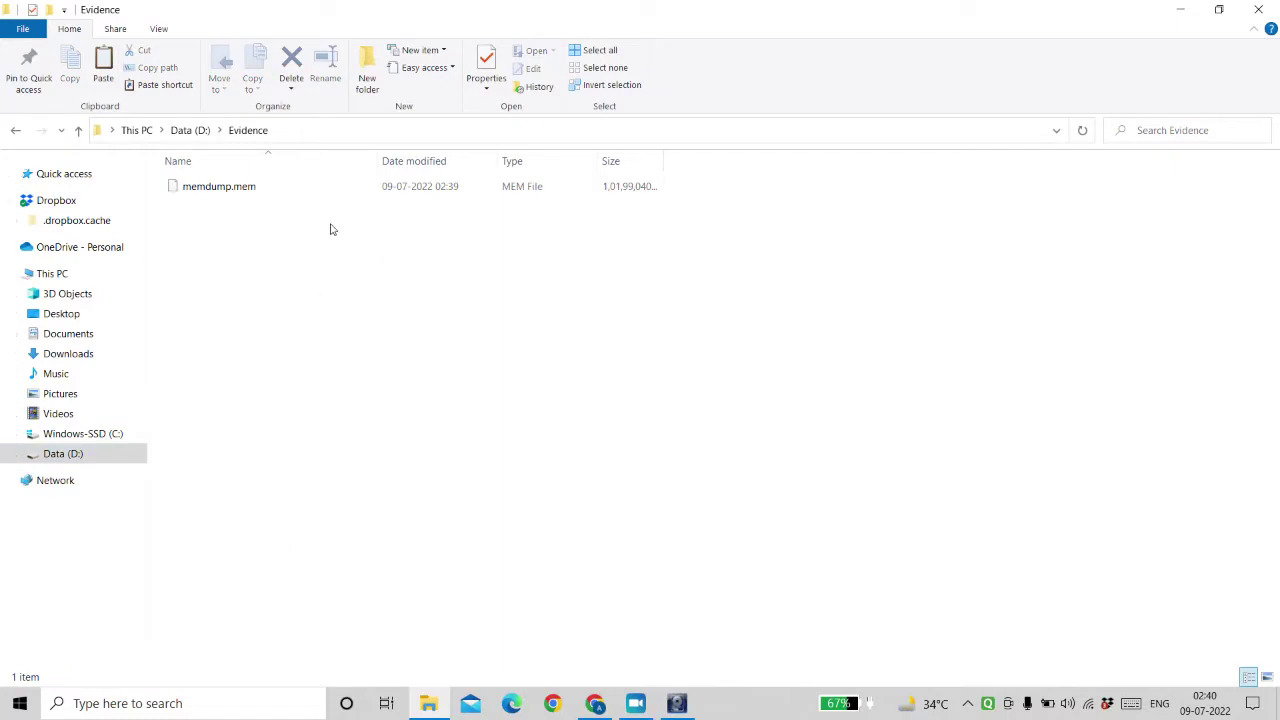
key("ctrl+v")
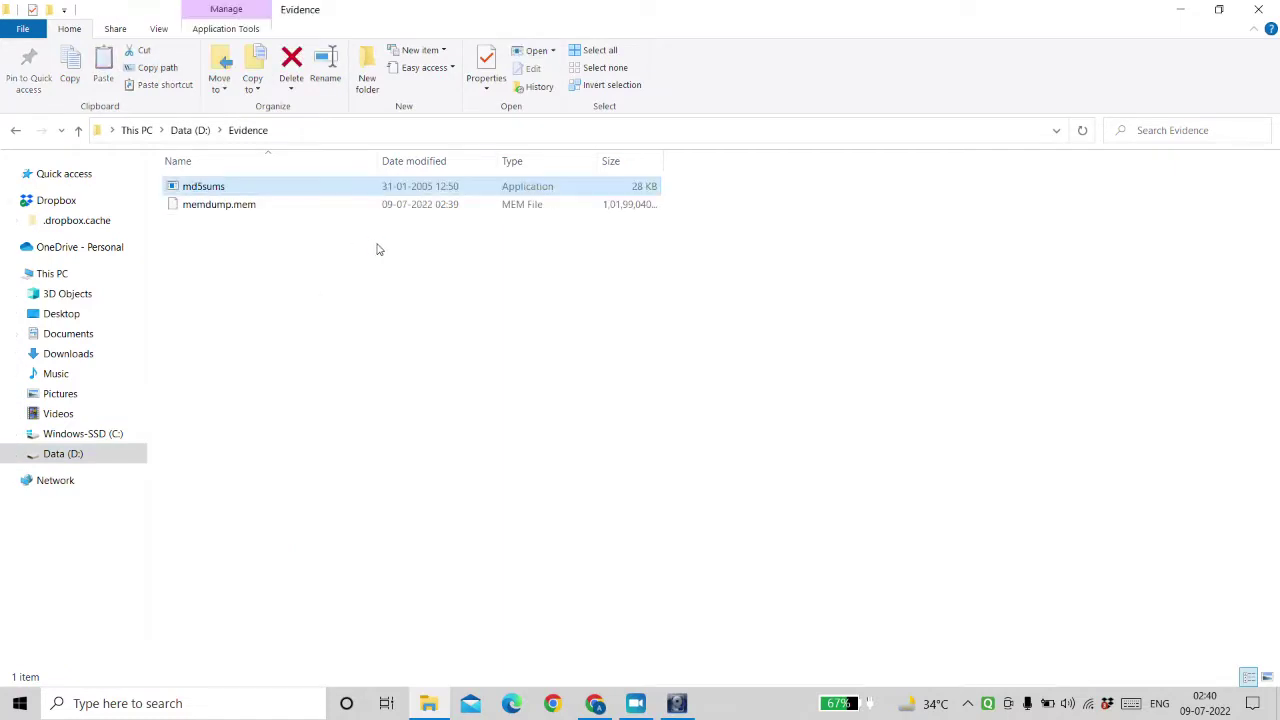
left_click(377, 249)
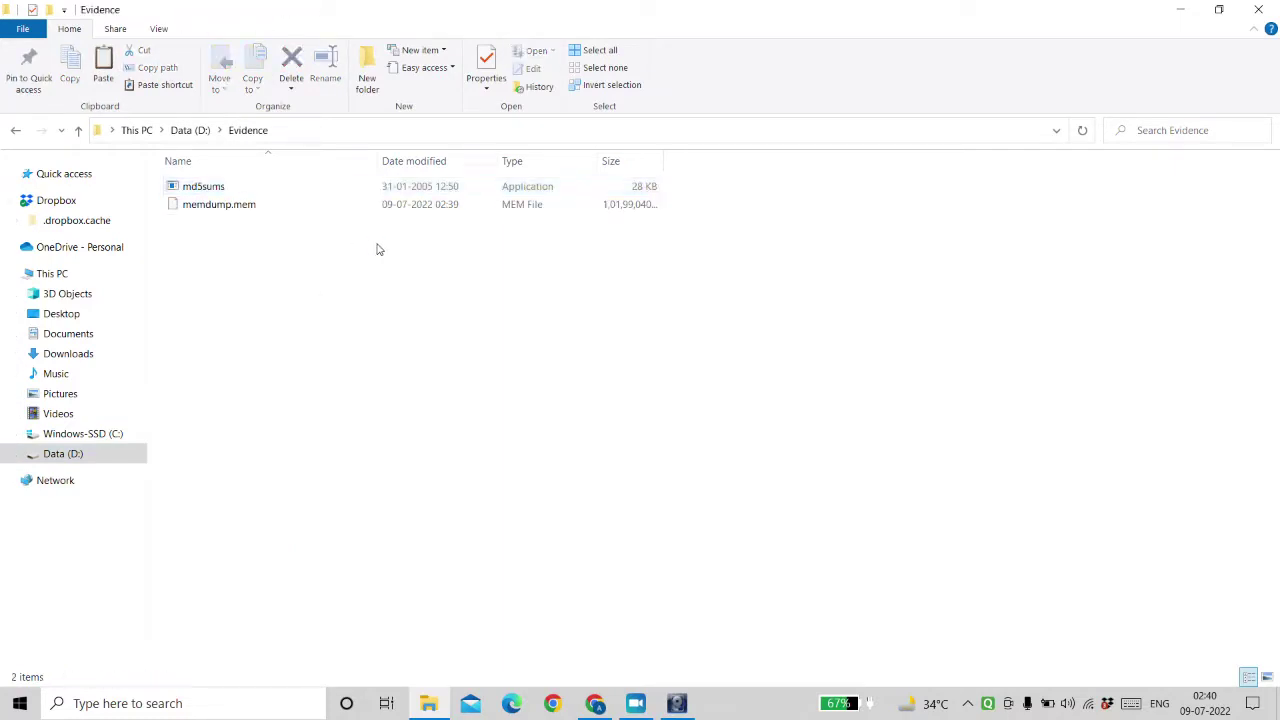
Step: Open a Command Prompt in D:\Evidence and reposition its window so the folder's files stay visible
left_click(410, 130)
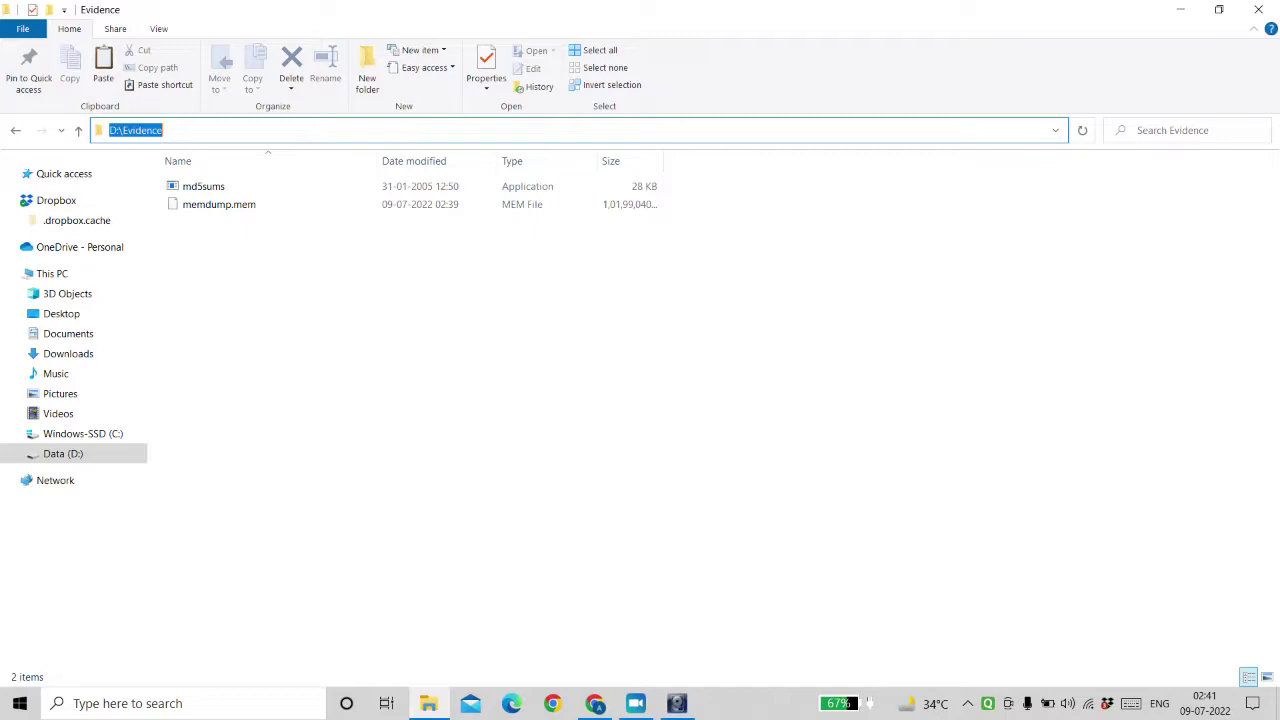
type("cmd")
key("Return")
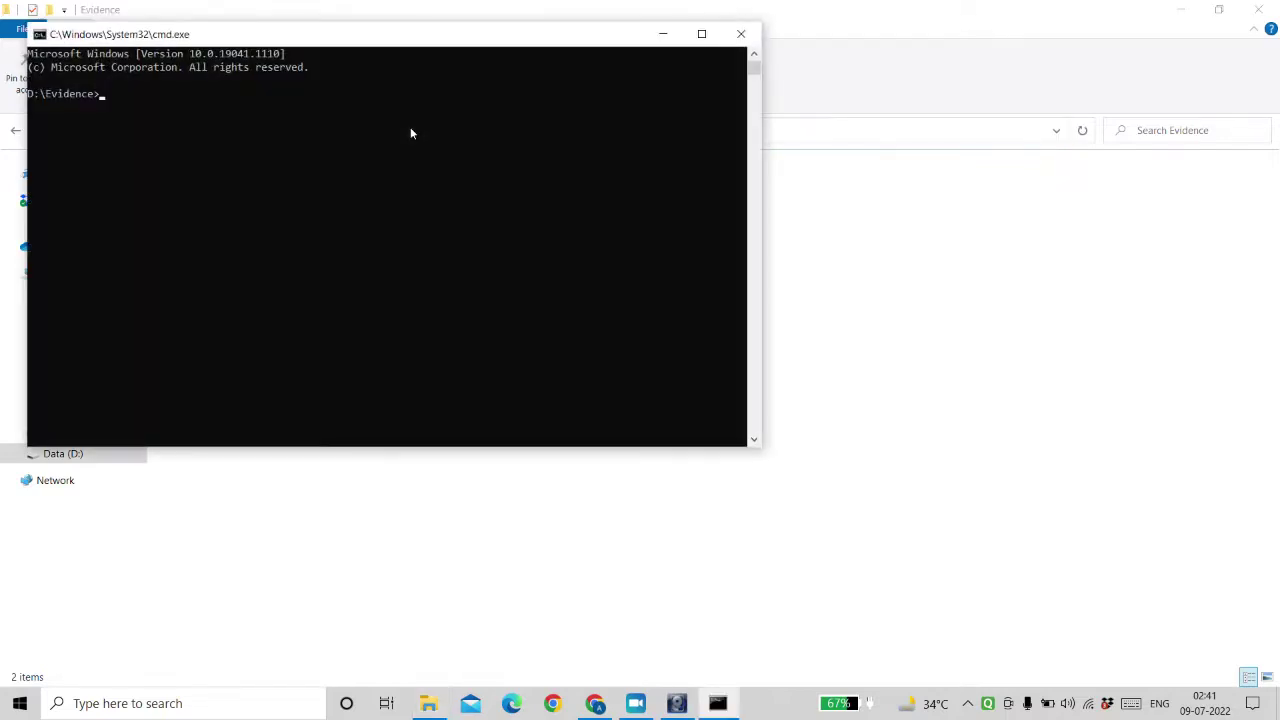
left_click_drag(537, 34, 767, 263)
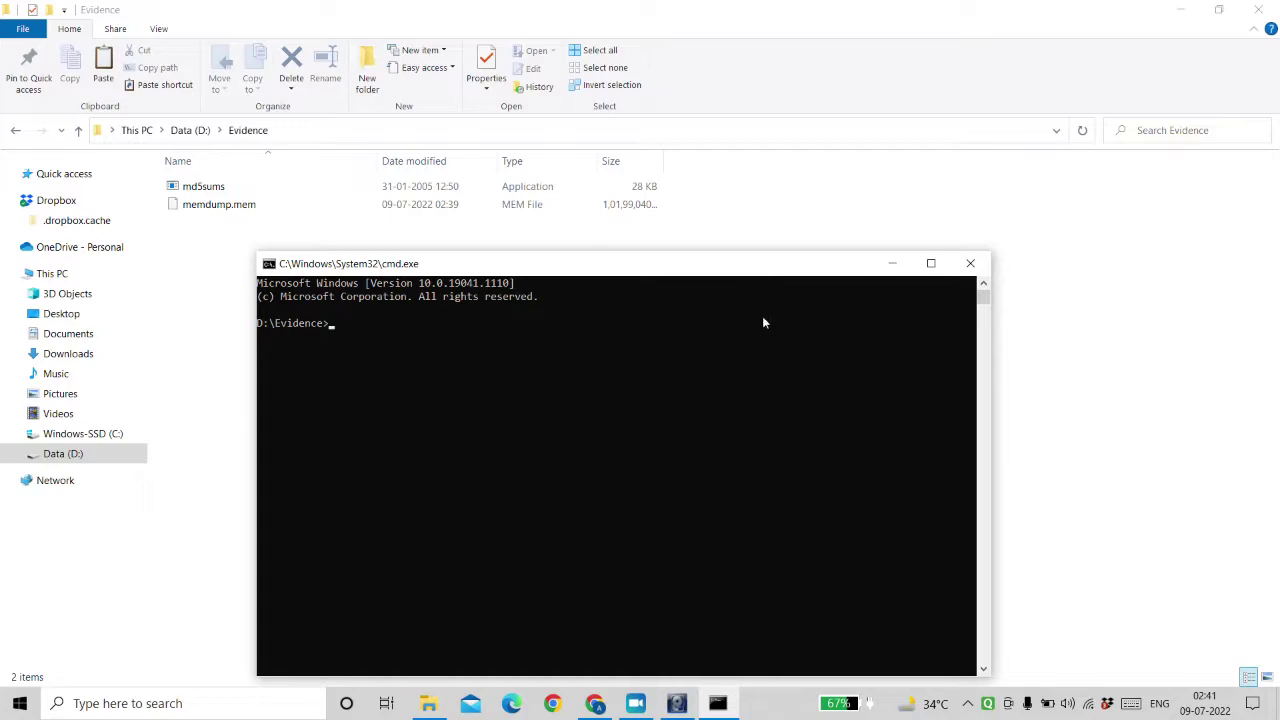
Step: Compute the dump's MD5 hash with the command md5sums memdump.mem and maximize the Command Prompt window
type("md5sums memdump.mem")
key("Return")
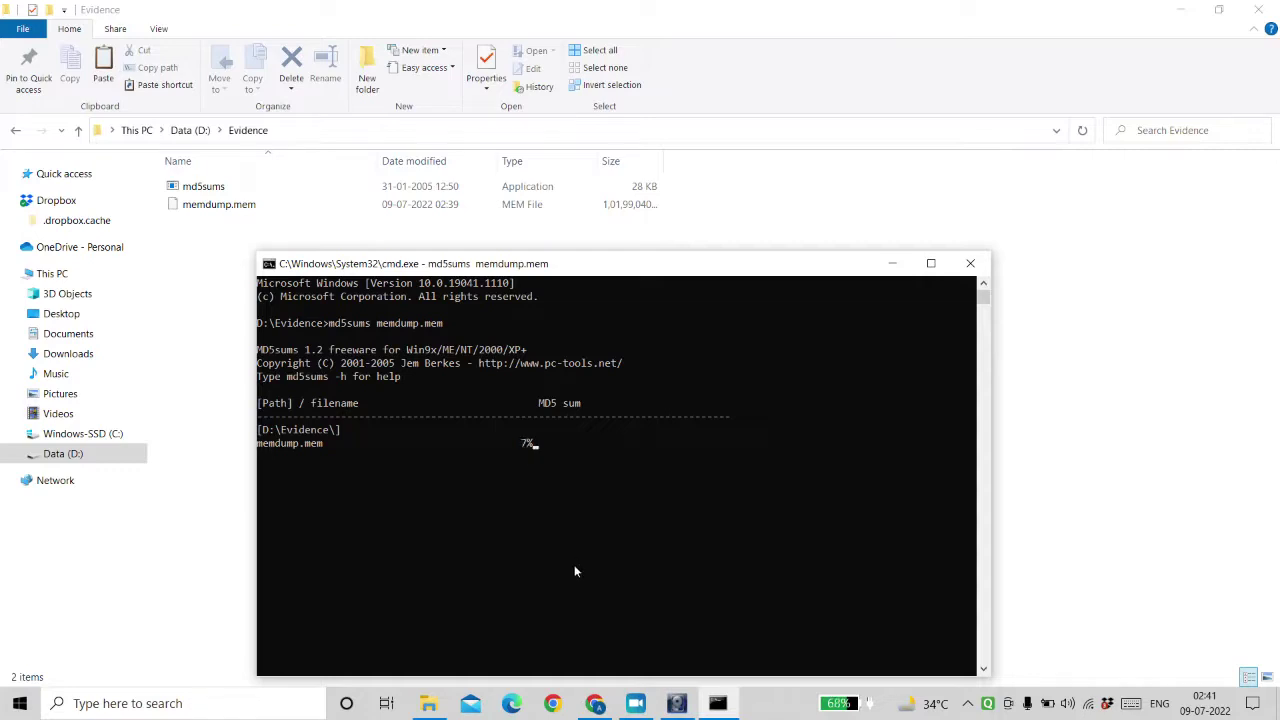
left_click(930, 263)
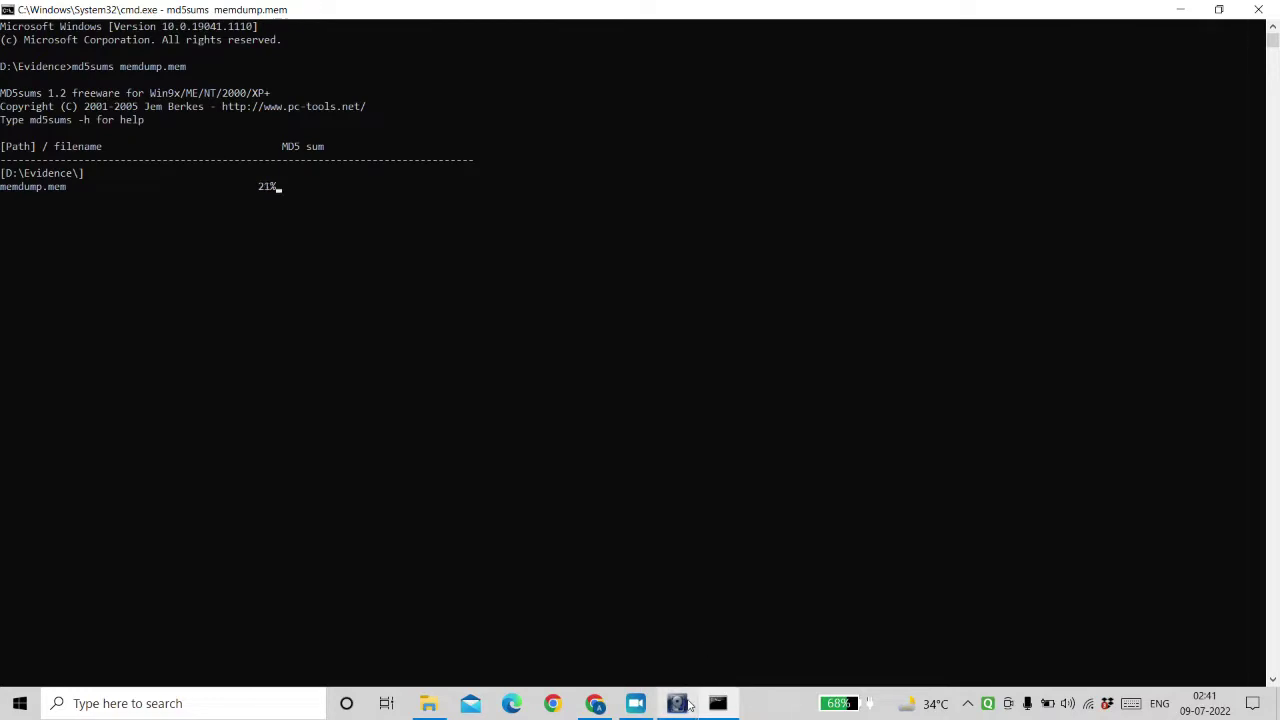
left_click(677, 704)
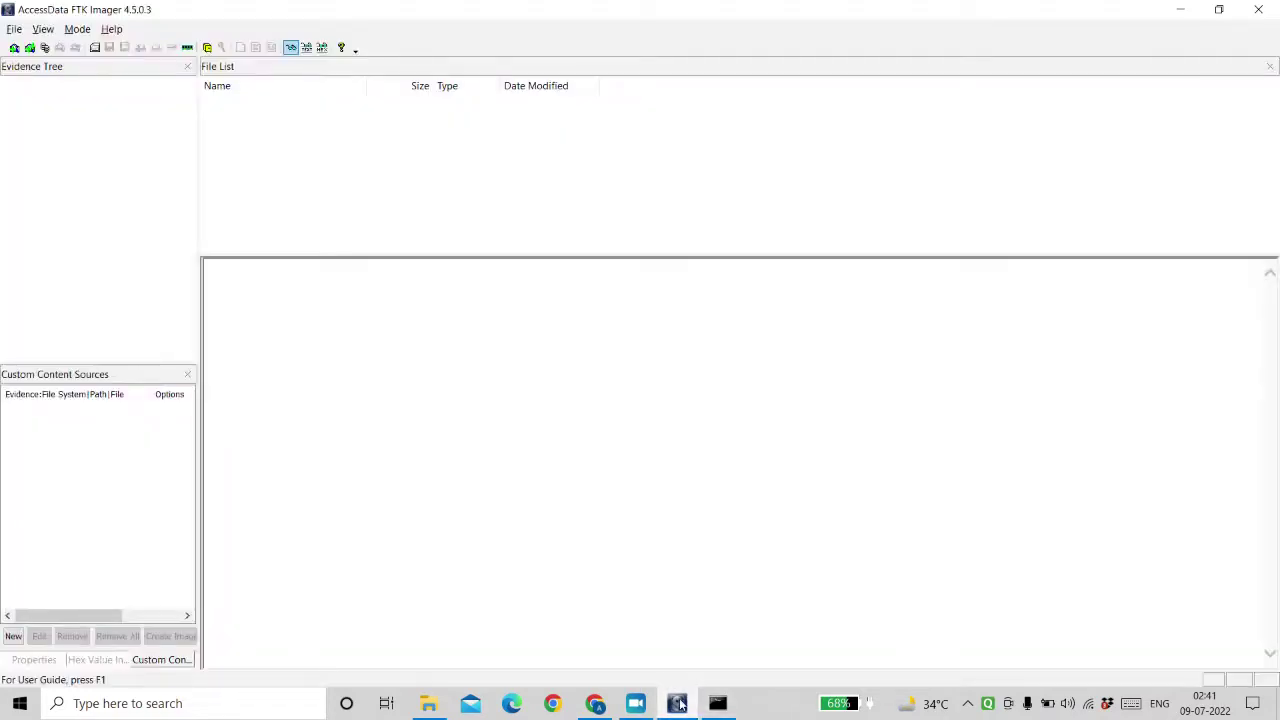
left_click(717, 703)
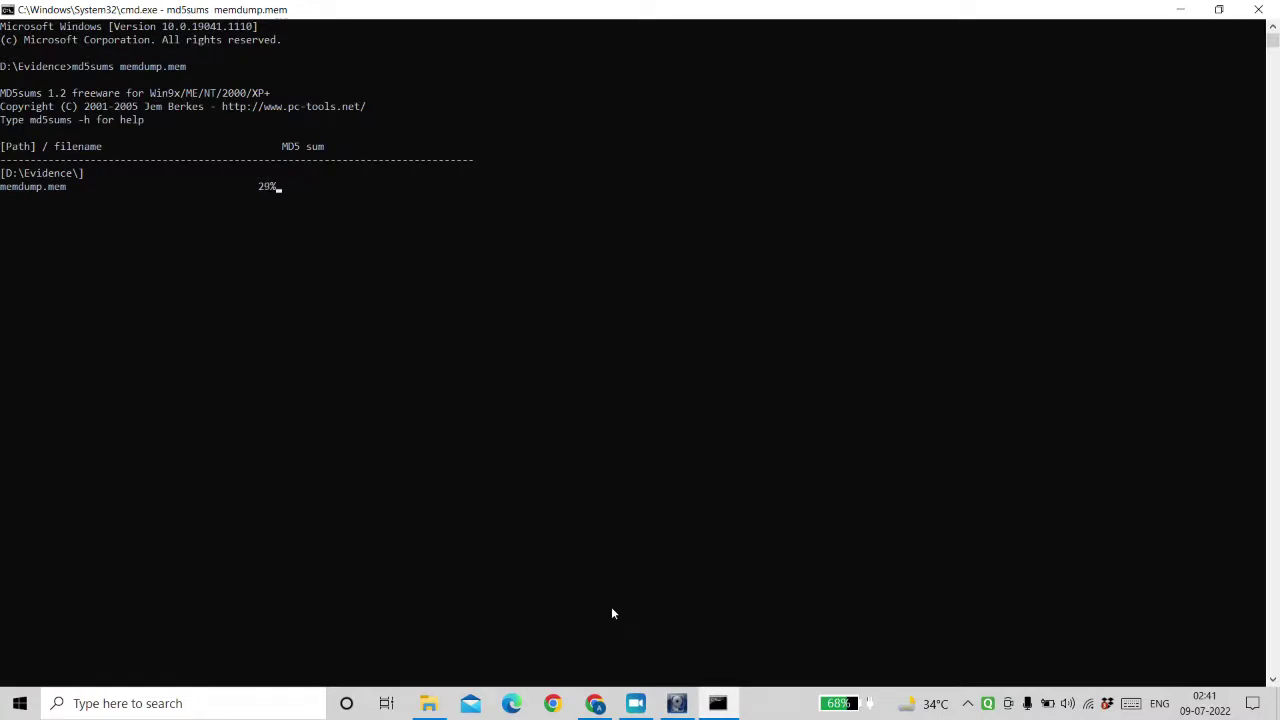
left_click(640, 705)
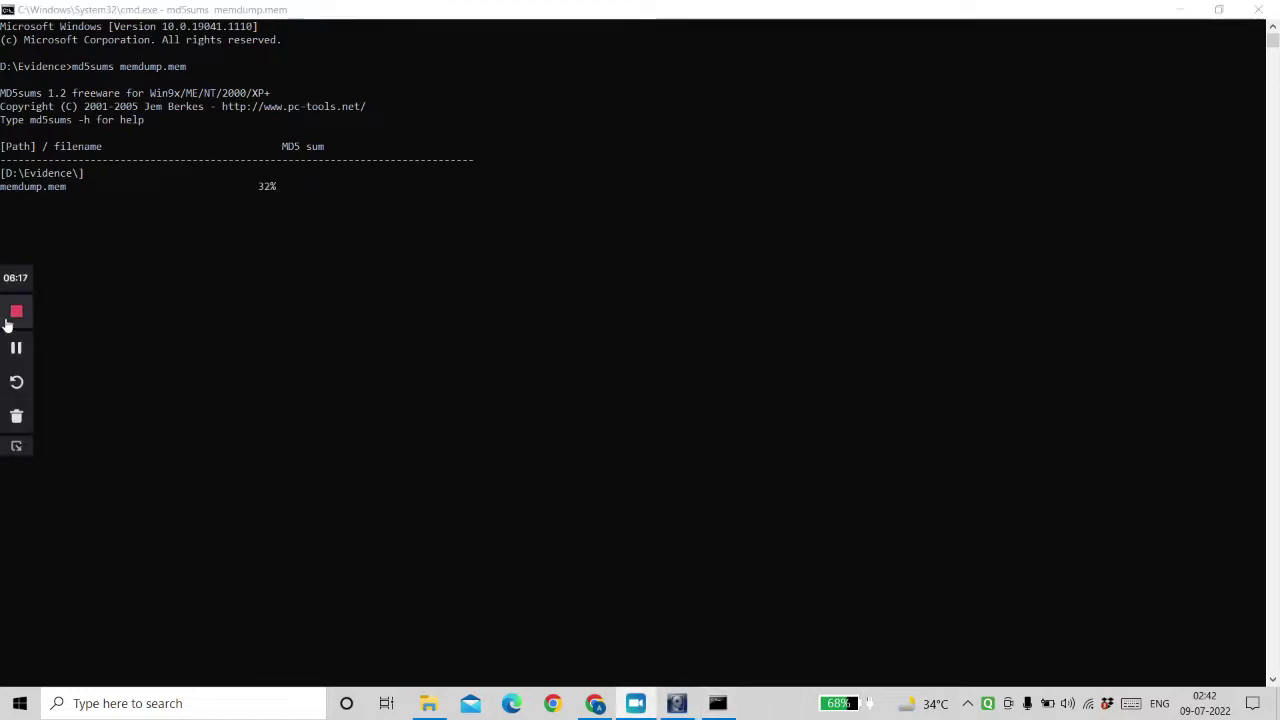
left_click(13, 347)
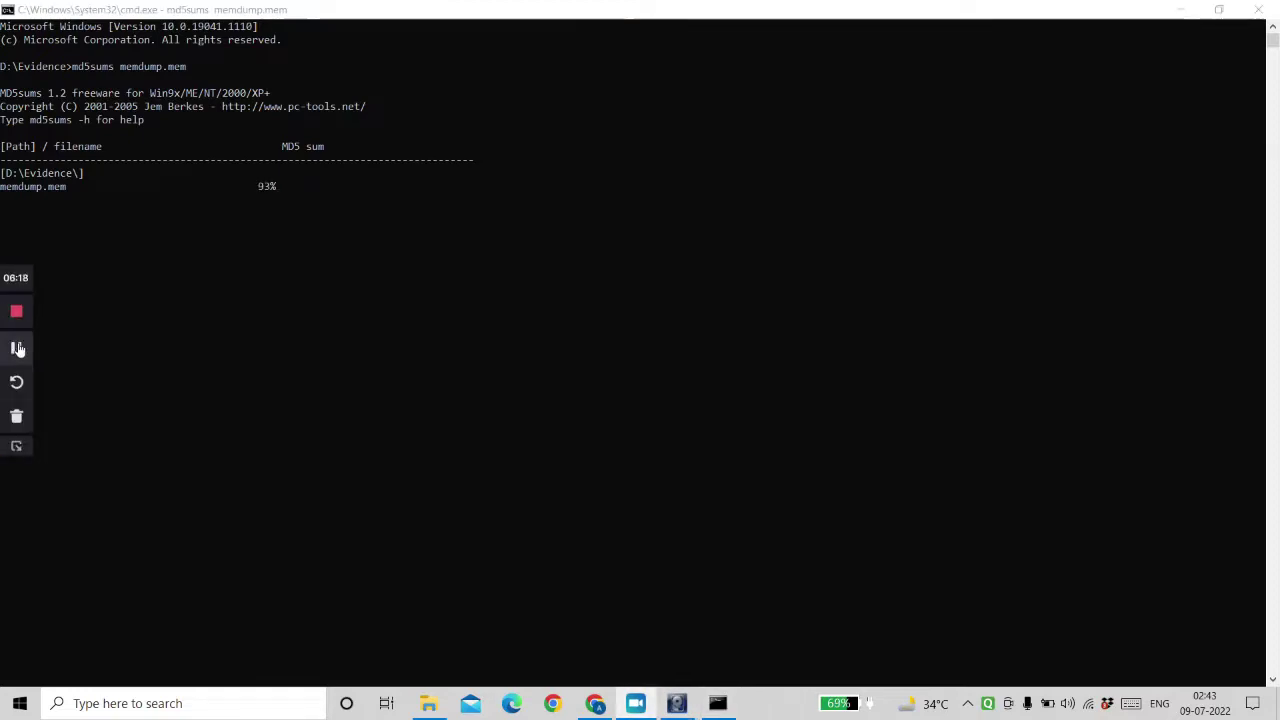
left_click(170, 321)
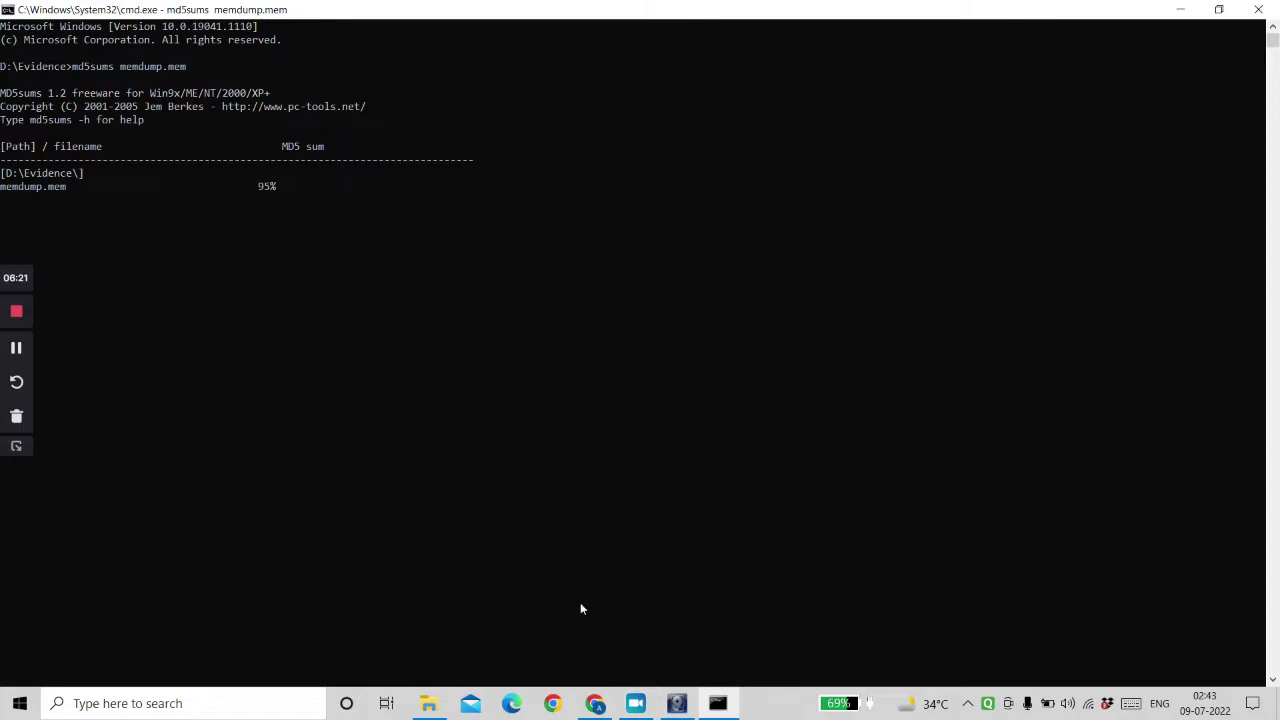
left_click(638, 704)
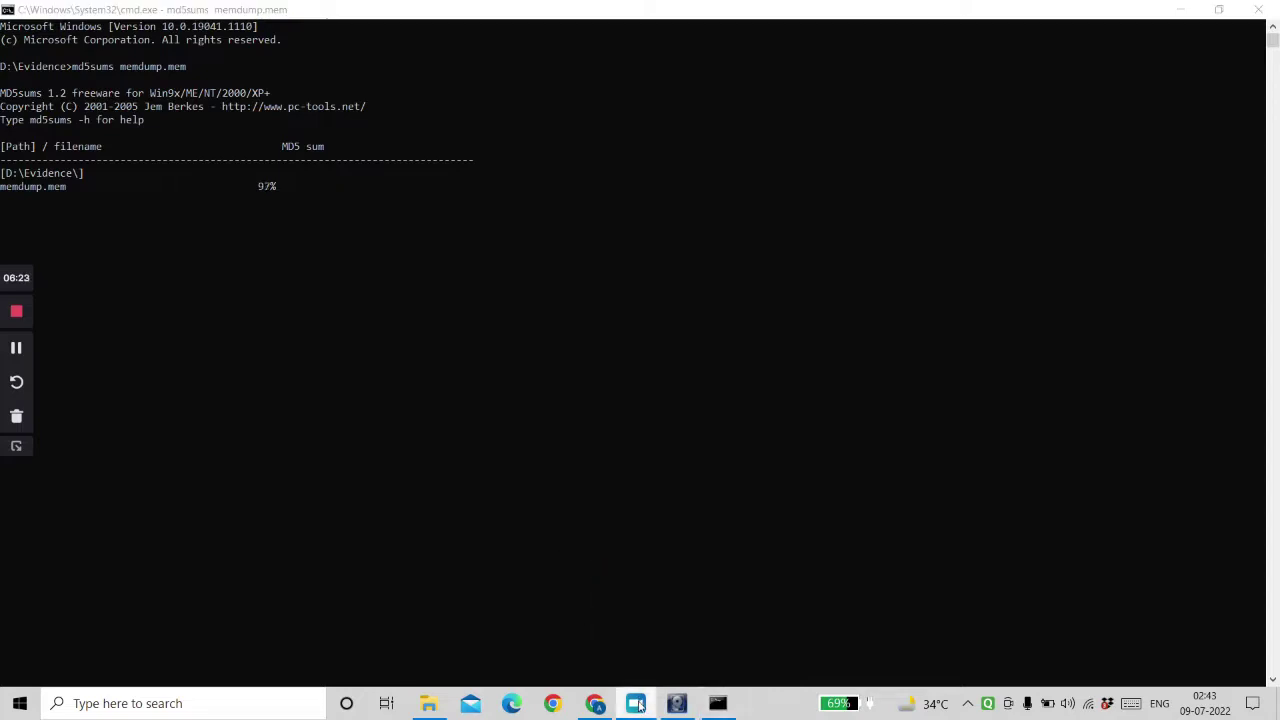
left_click(252, 453)
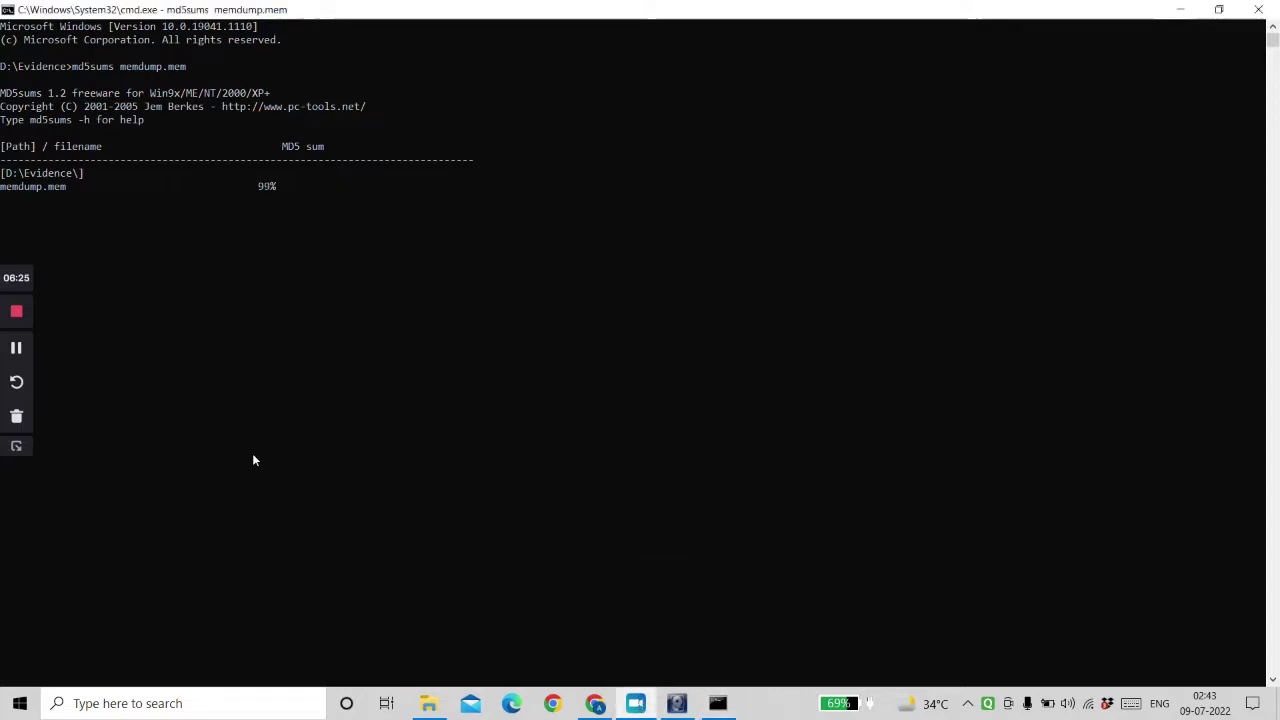
Step: Copy the MD5 sum computed for memdump.mem from the Command Prompt output
left_click(254, 456)
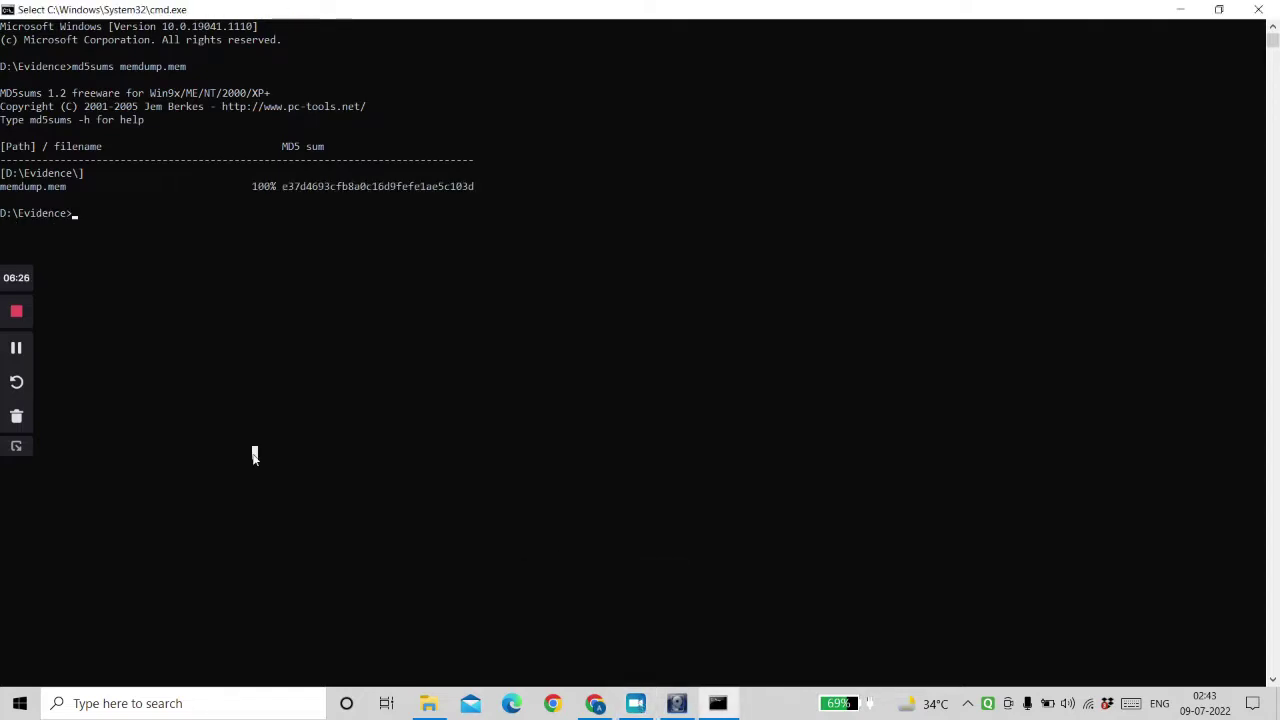
double_click(311, 191)
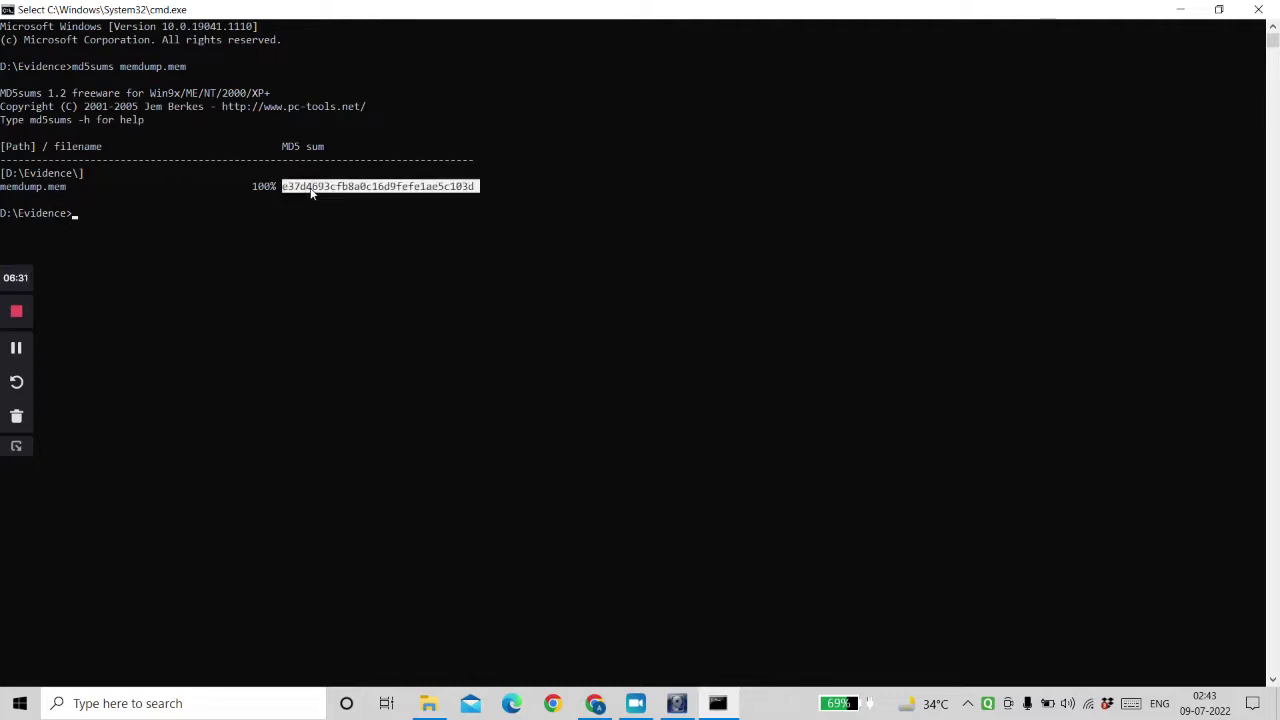
right_click(311, 193)
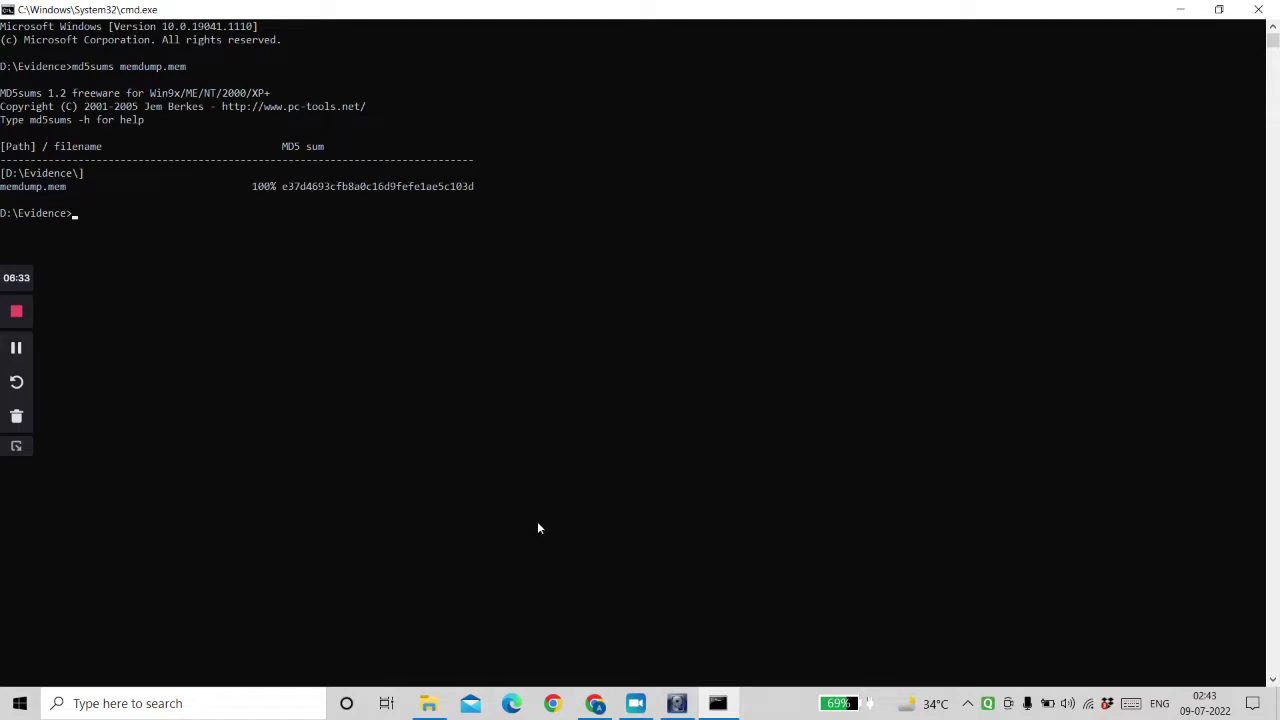
Step: Switch to File Explorer, create a text document named hash in the Evidence folder and open it
left_click(428, 703)
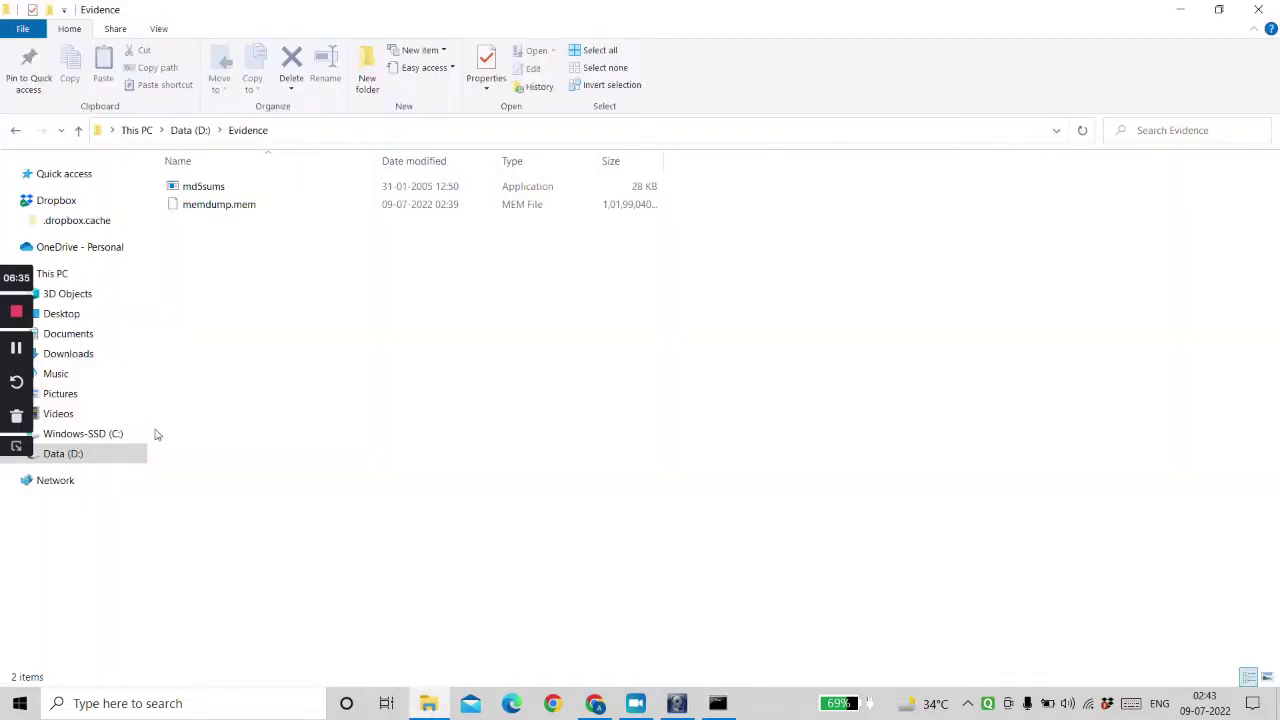
right_click(256, 248)
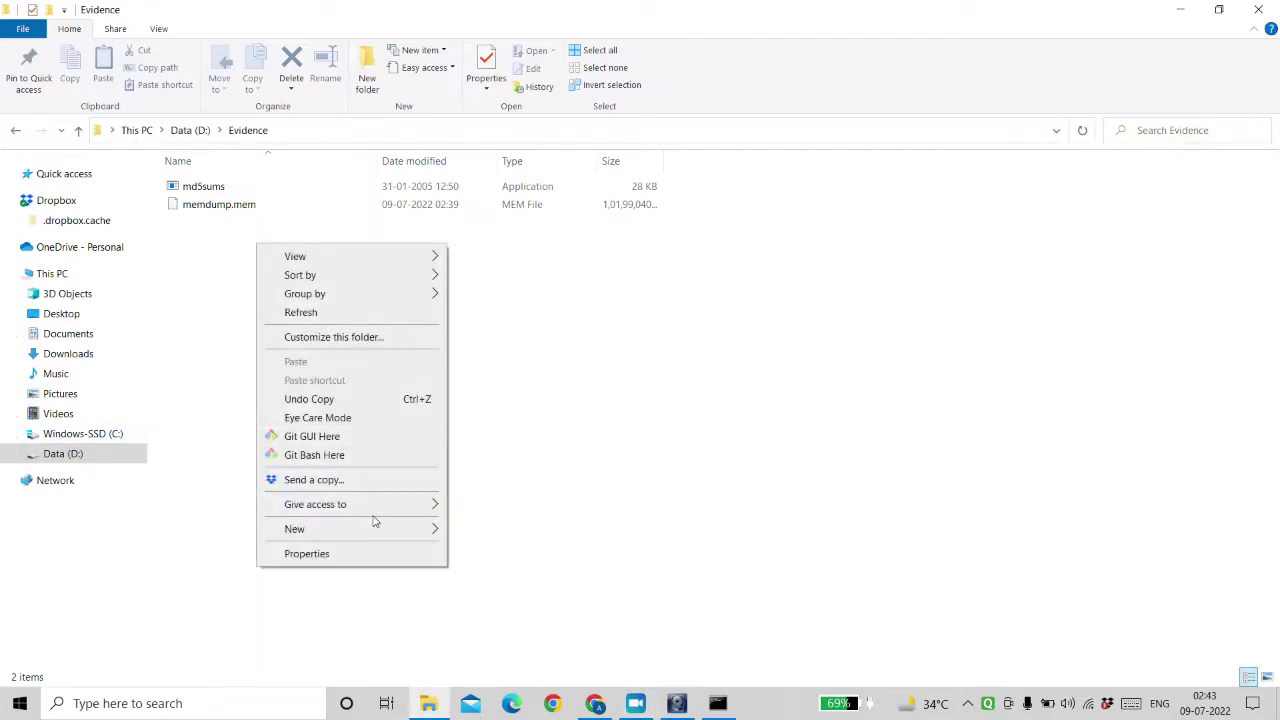
mouse_move(381, 526)
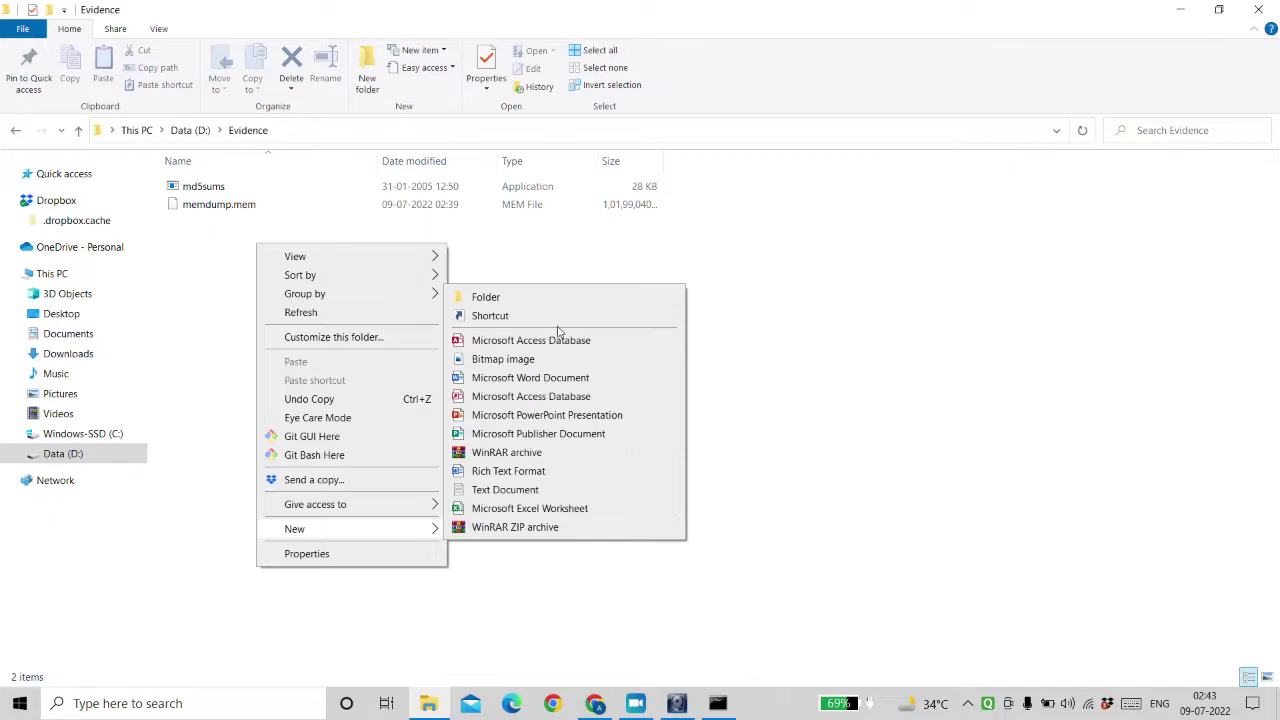
left_click(526, 489)
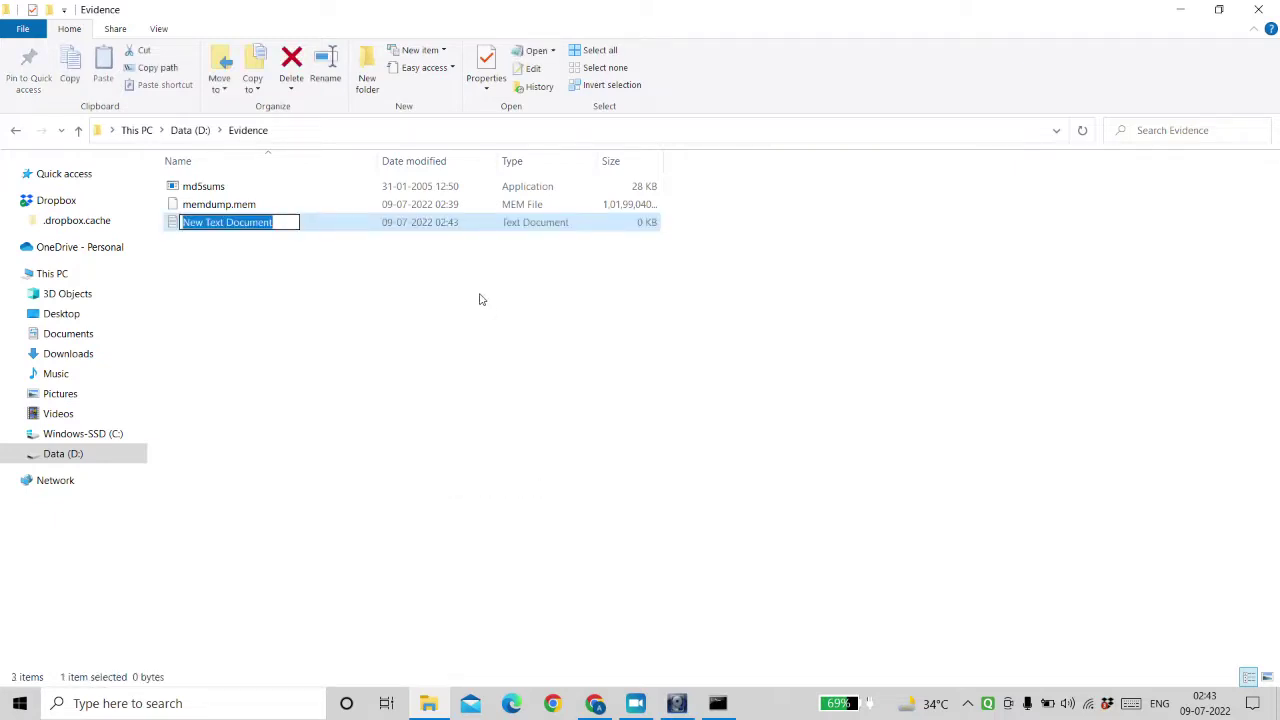
type("hash")
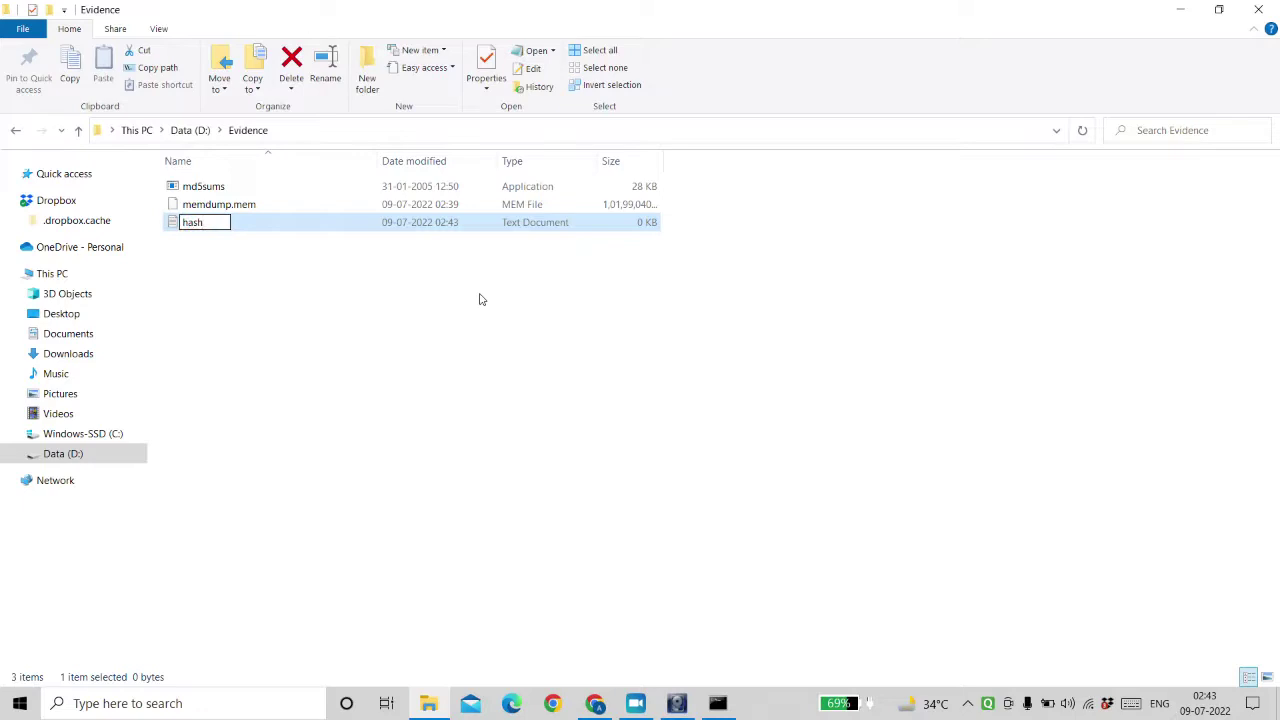
key("Return")
key("Return")
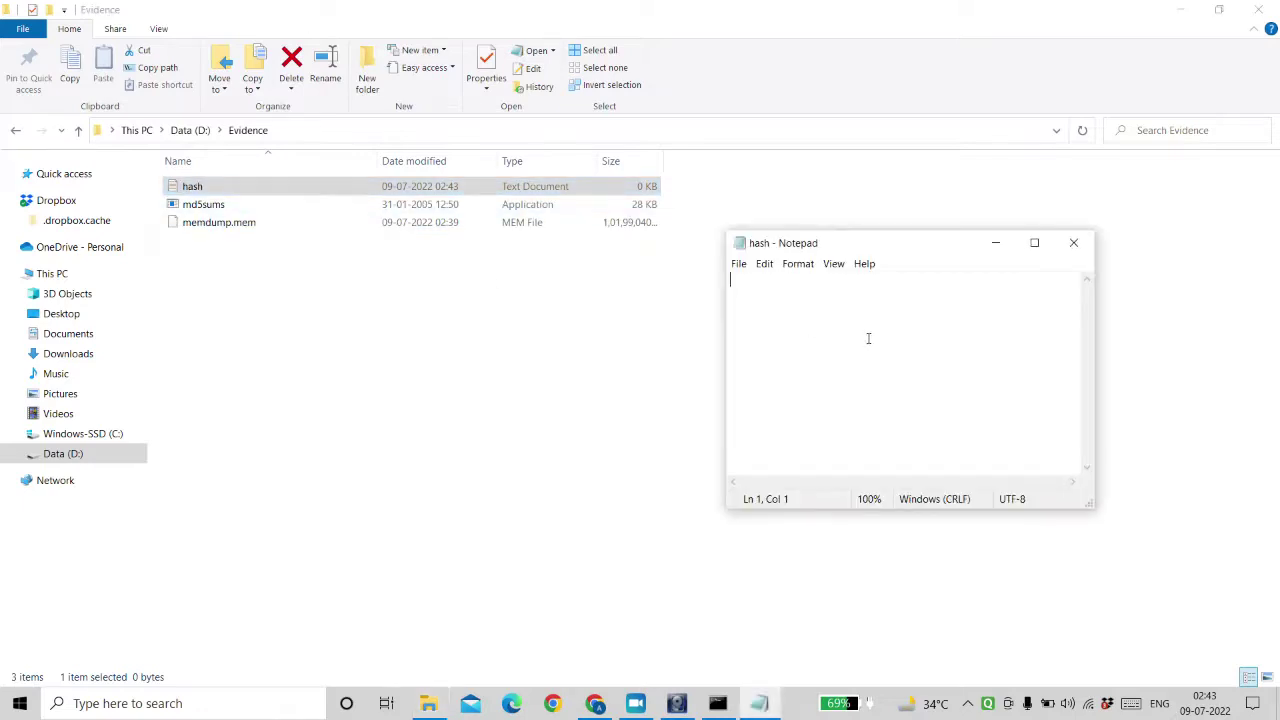
Step: Paste the MD5 sum e37d4693cfb8a0c16d9fefe1ae5c103d into the hash document, then save and close it
type("e37d4693cfb8a0c16d9fefe1ae5c103d")
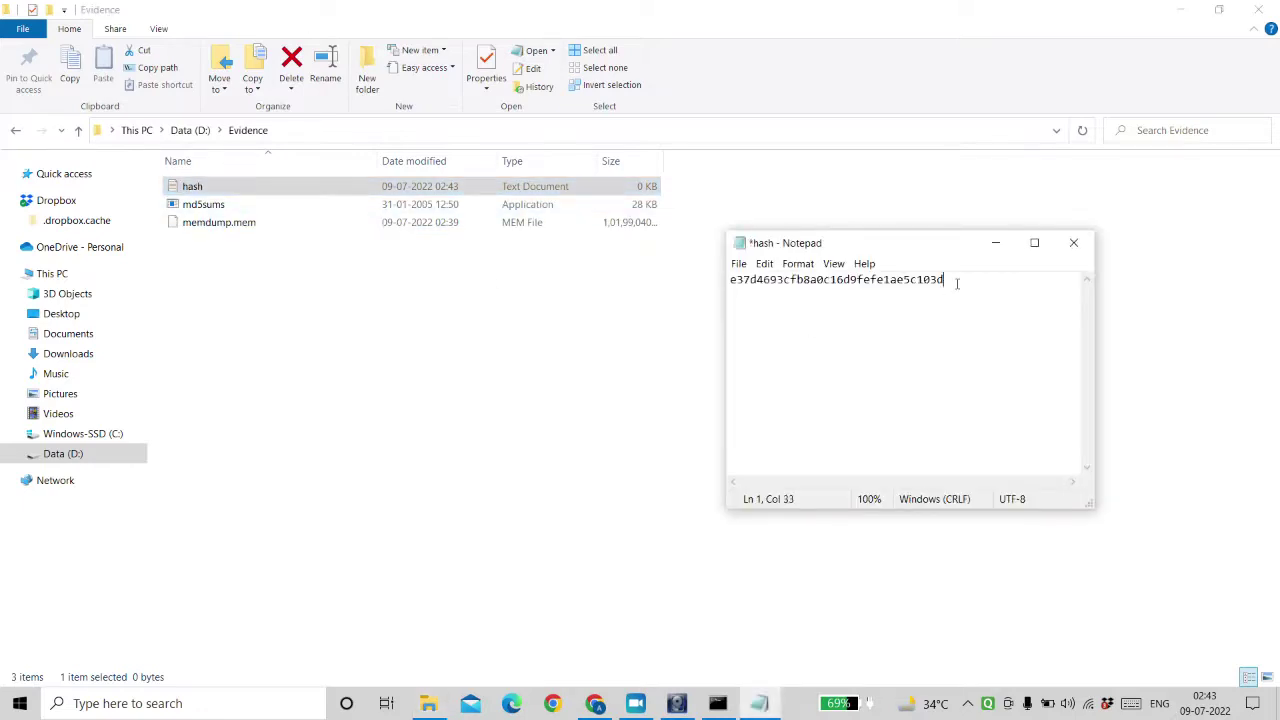
key("ctrl+s")
left_click(1072, 246)
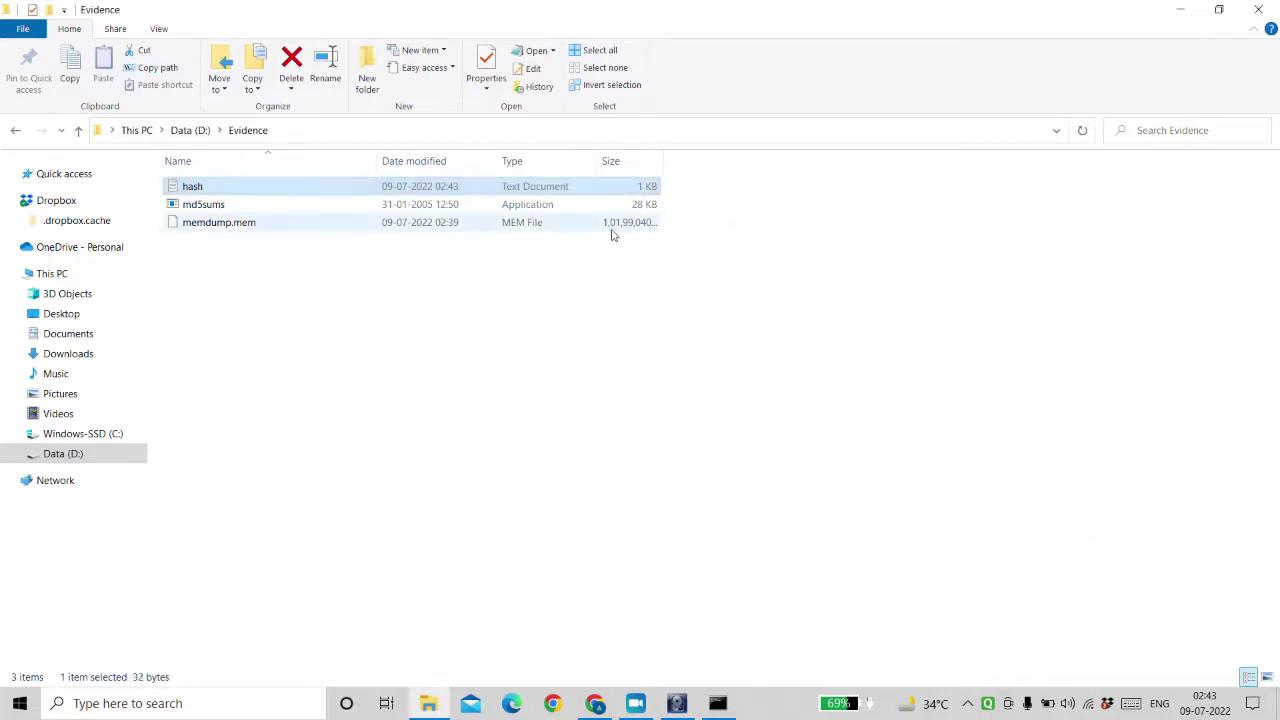
Step: Reopen the hash document in the Evidence folder to check the stored MD5 sum, and close it
left_click(612, 228)
left_click(631, 250)
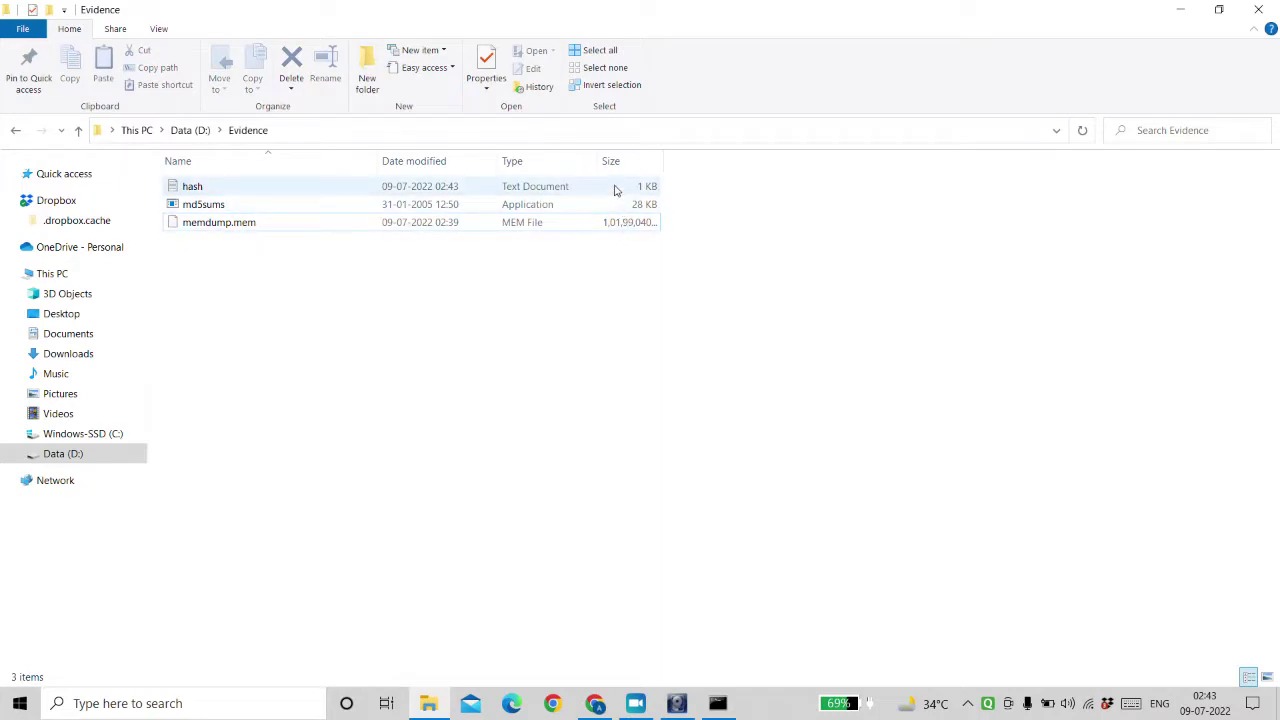
double_click(615, 190)
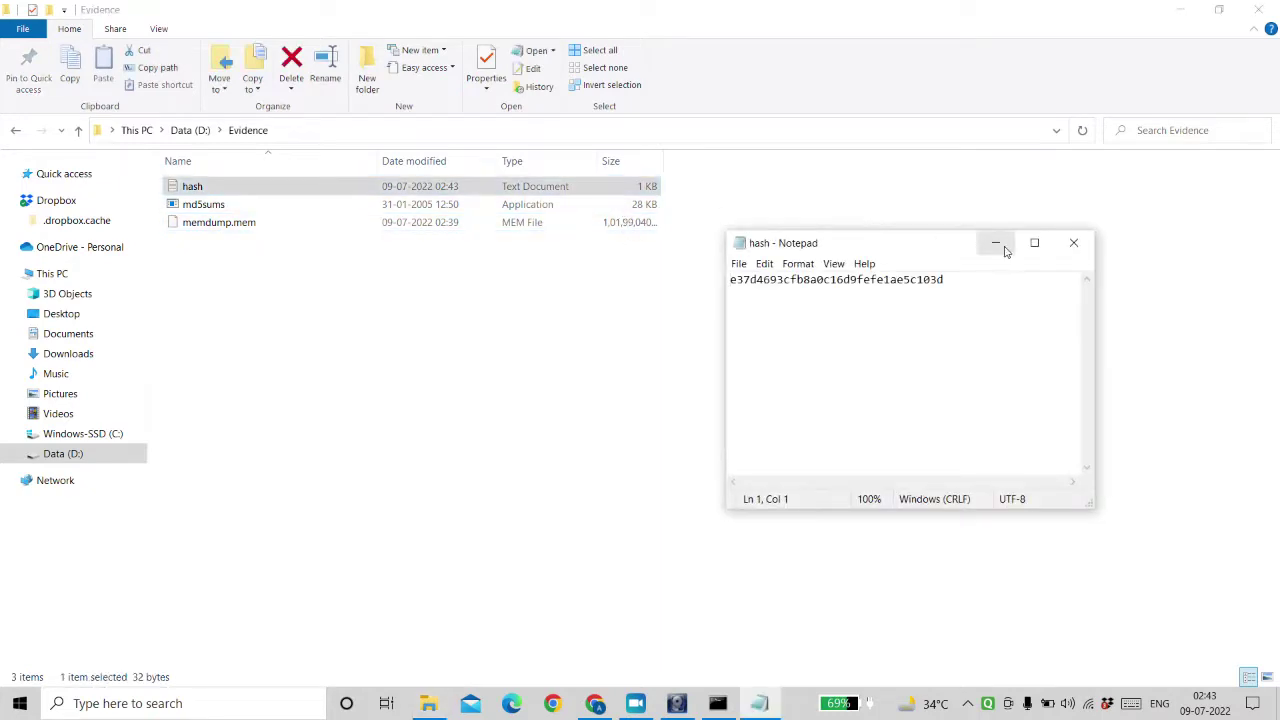
left_click(1073, 243)
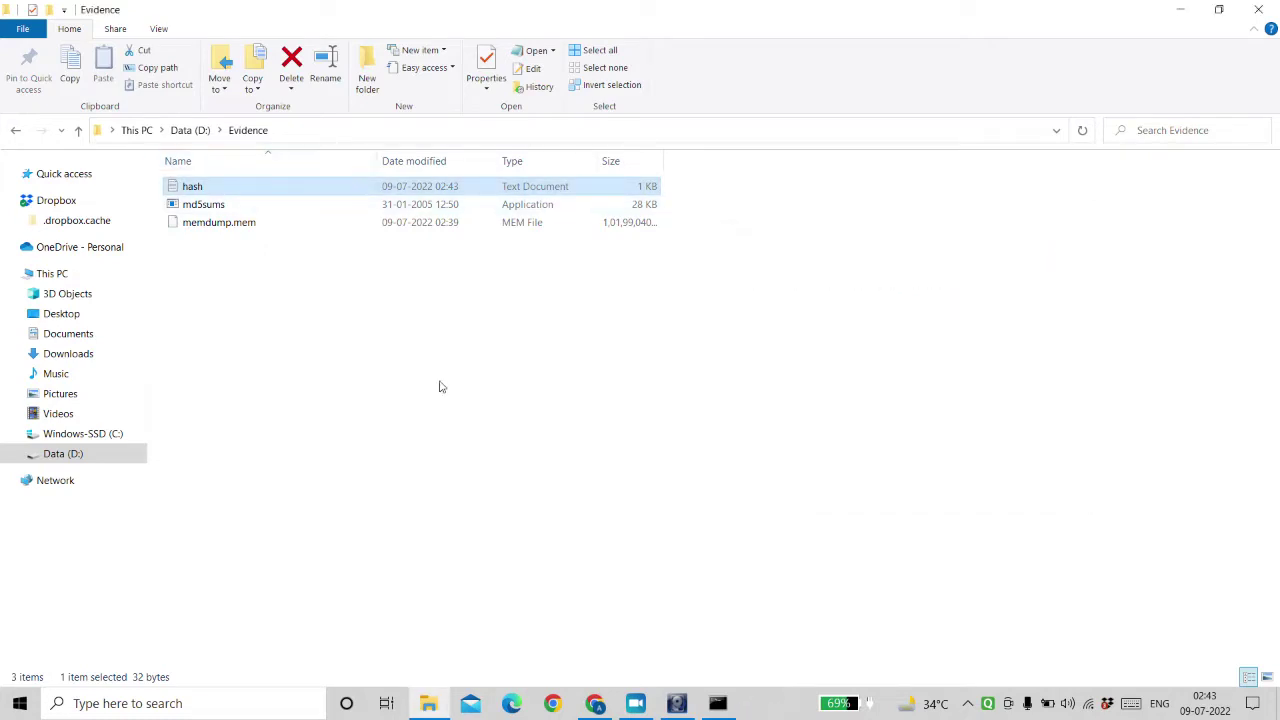